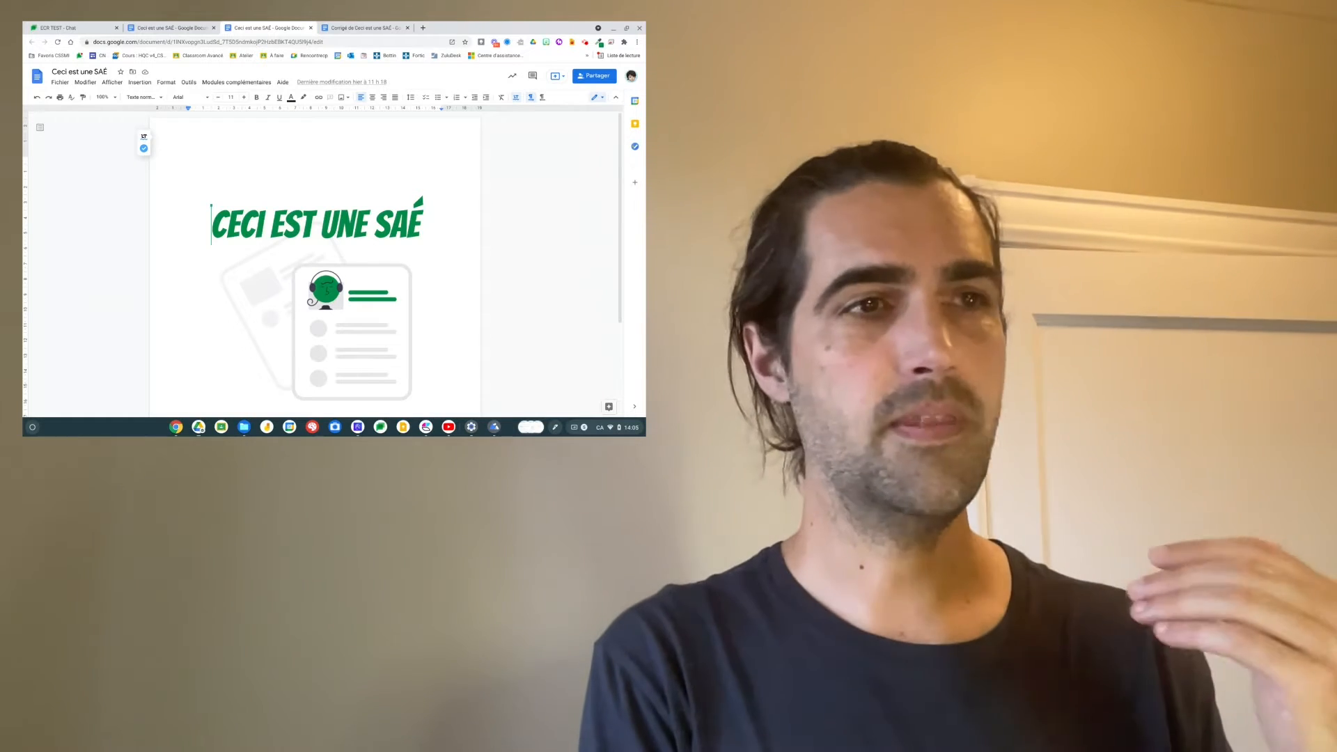
Step: Bring the 'Corrigé de Ceci est une SAÉ' document to the front
click(368, 27)
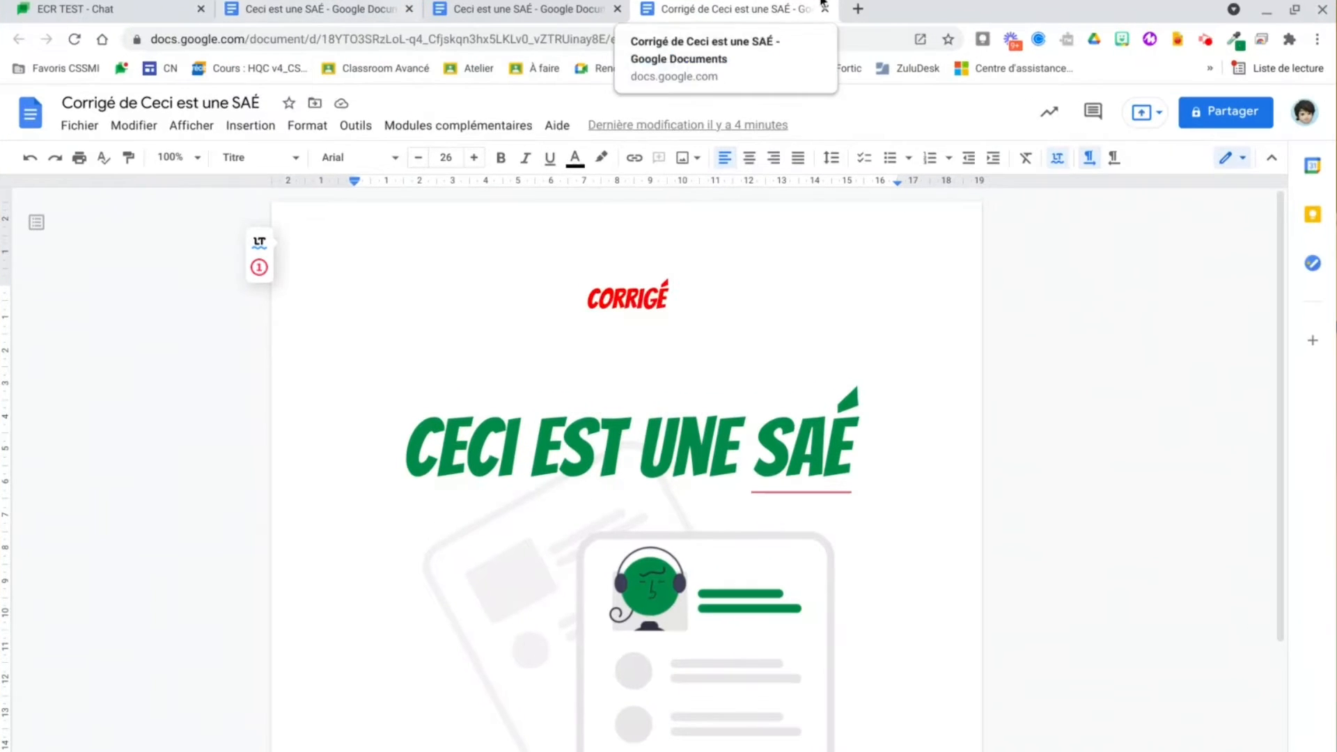
Step: Open Google Drive's Mon disque in a new tab and expand the shared drives list
click(858, 8)
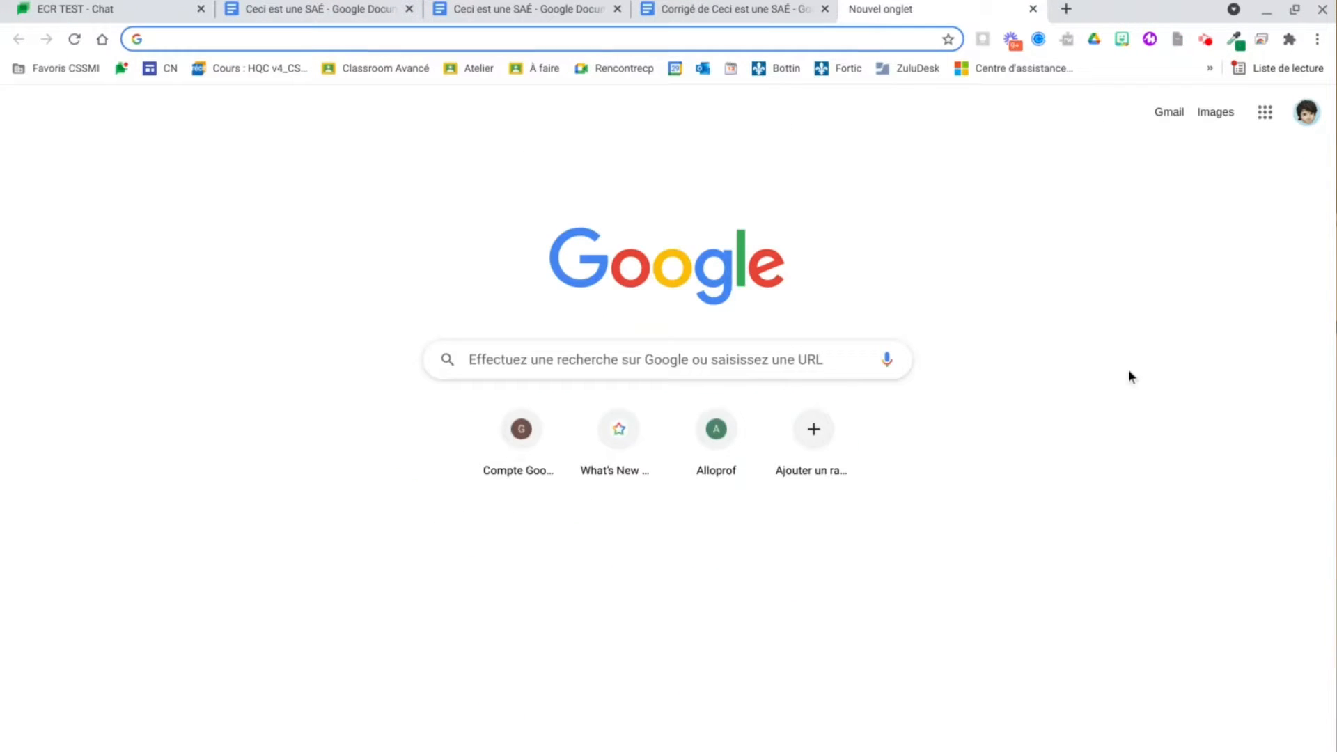
click(1264, 114)
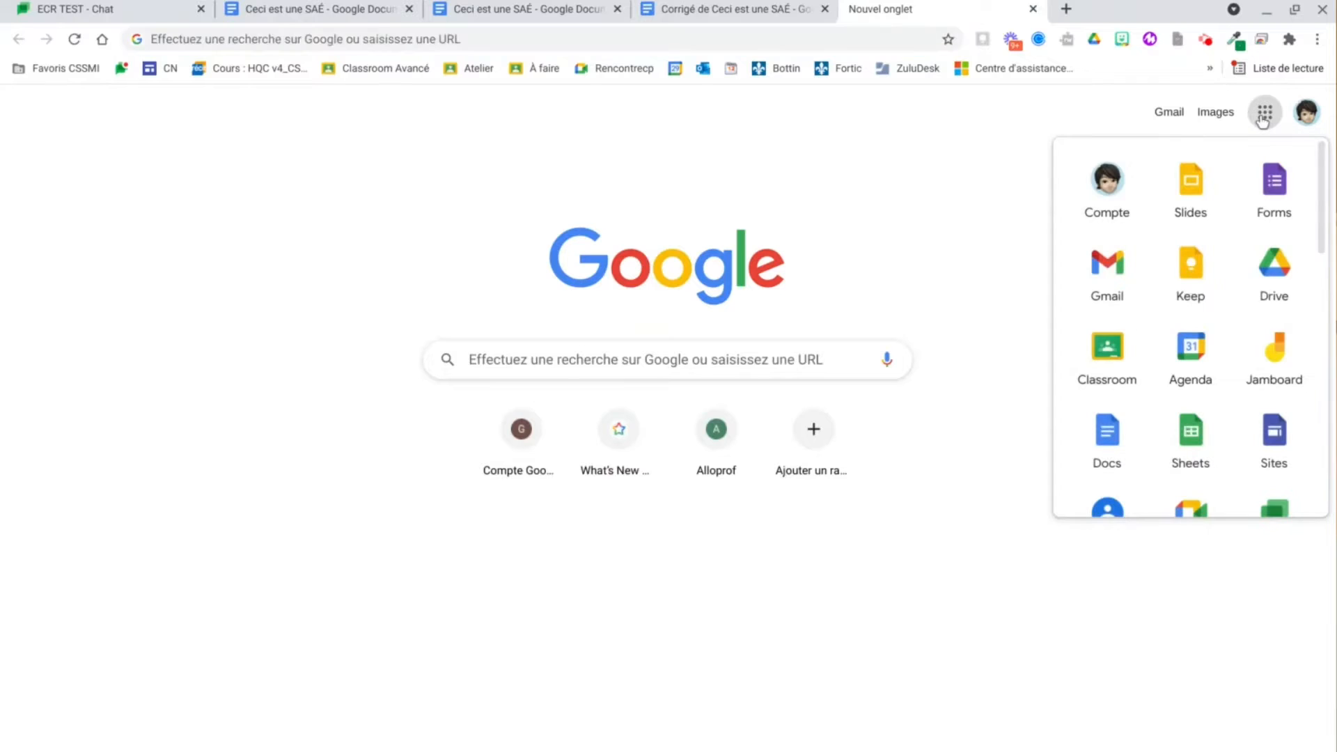
click(1245, 284)
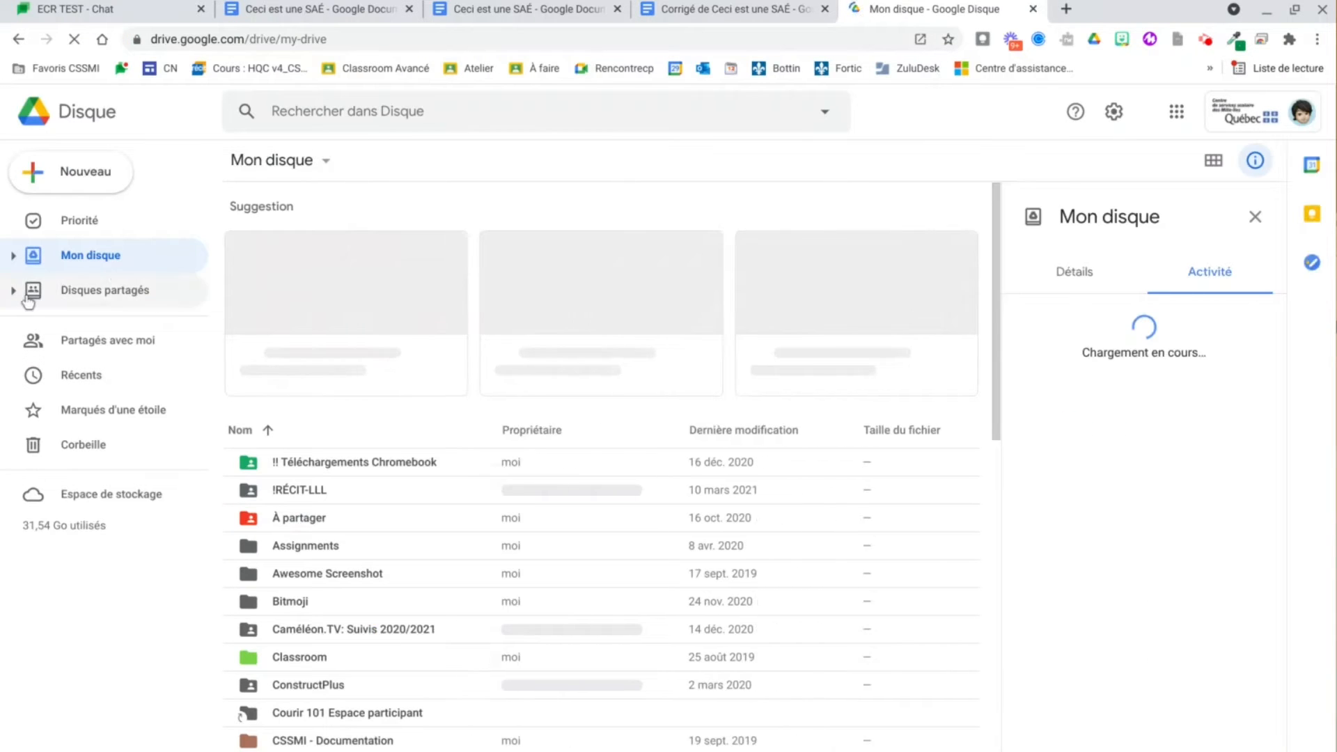
click(14, 290)
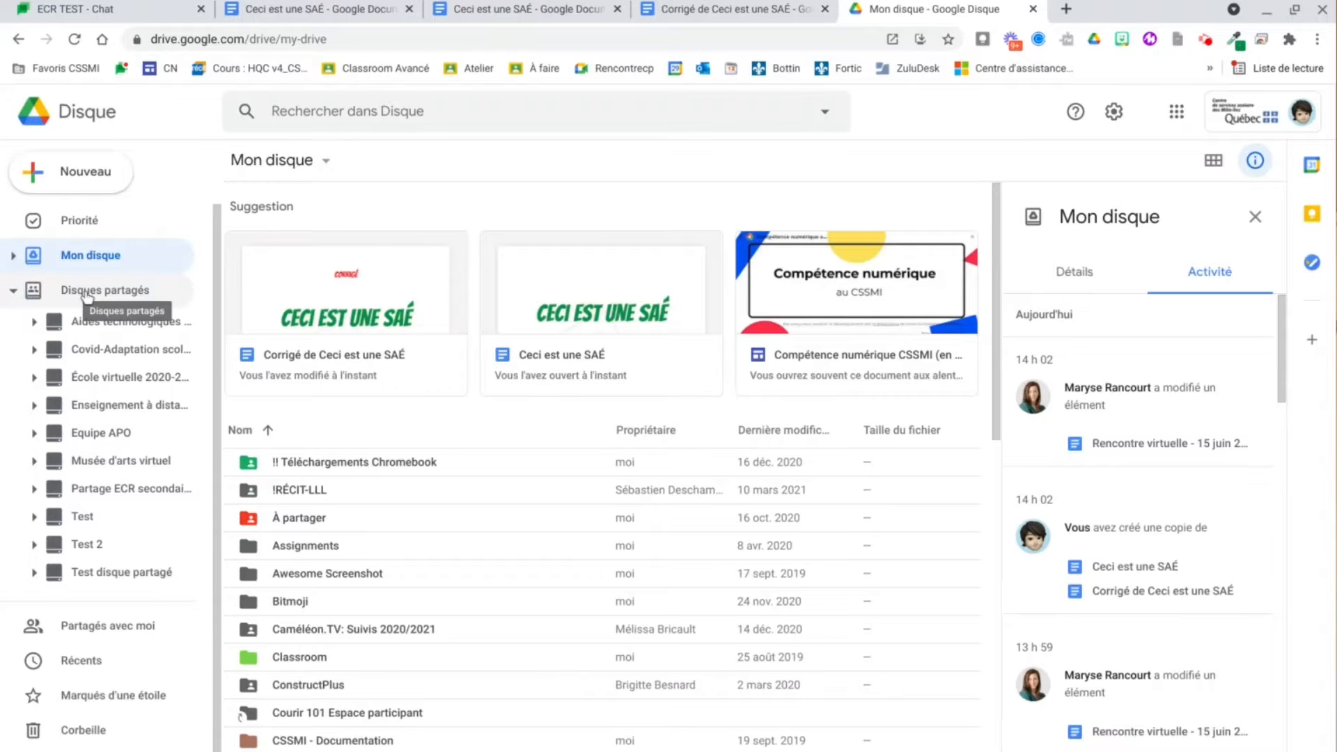
Step: Go to the Partage ECR secondaire › 1er cycle › SAÉ › La liberté folder
click(78, 293)
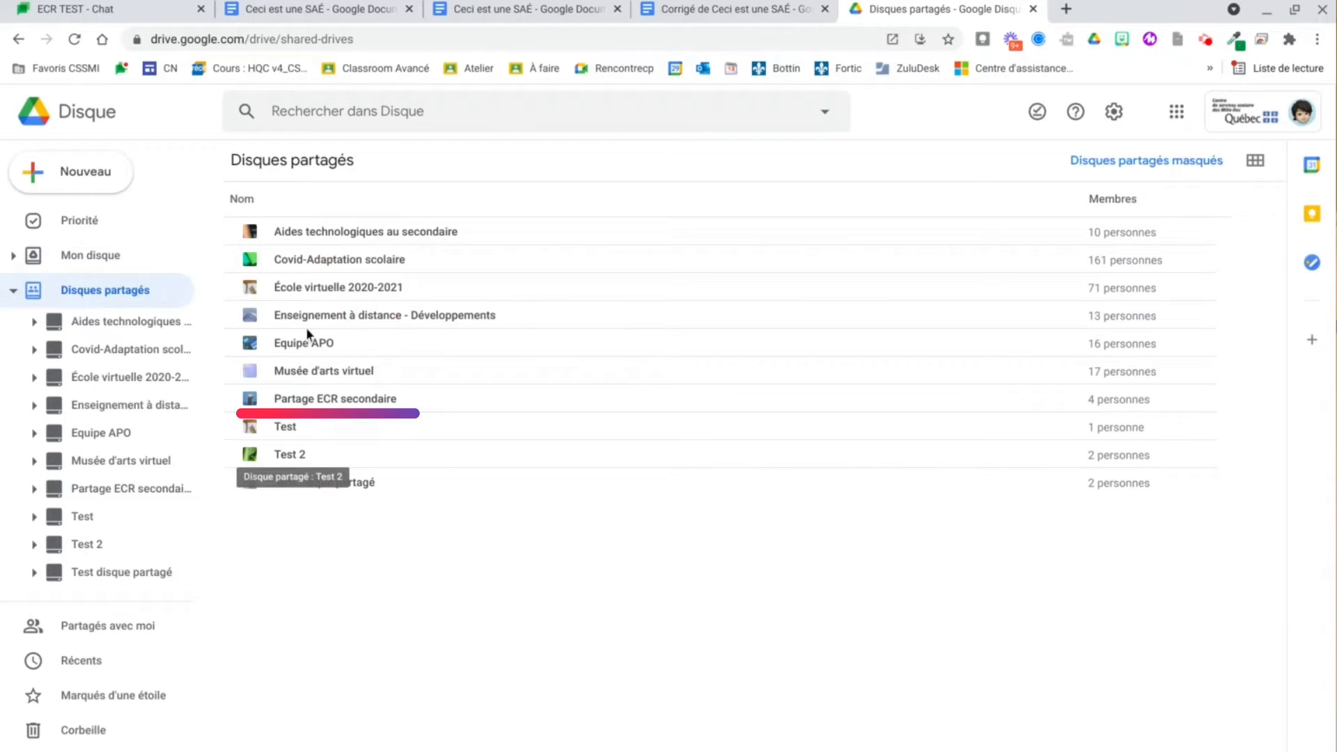
double_click(307, 398)
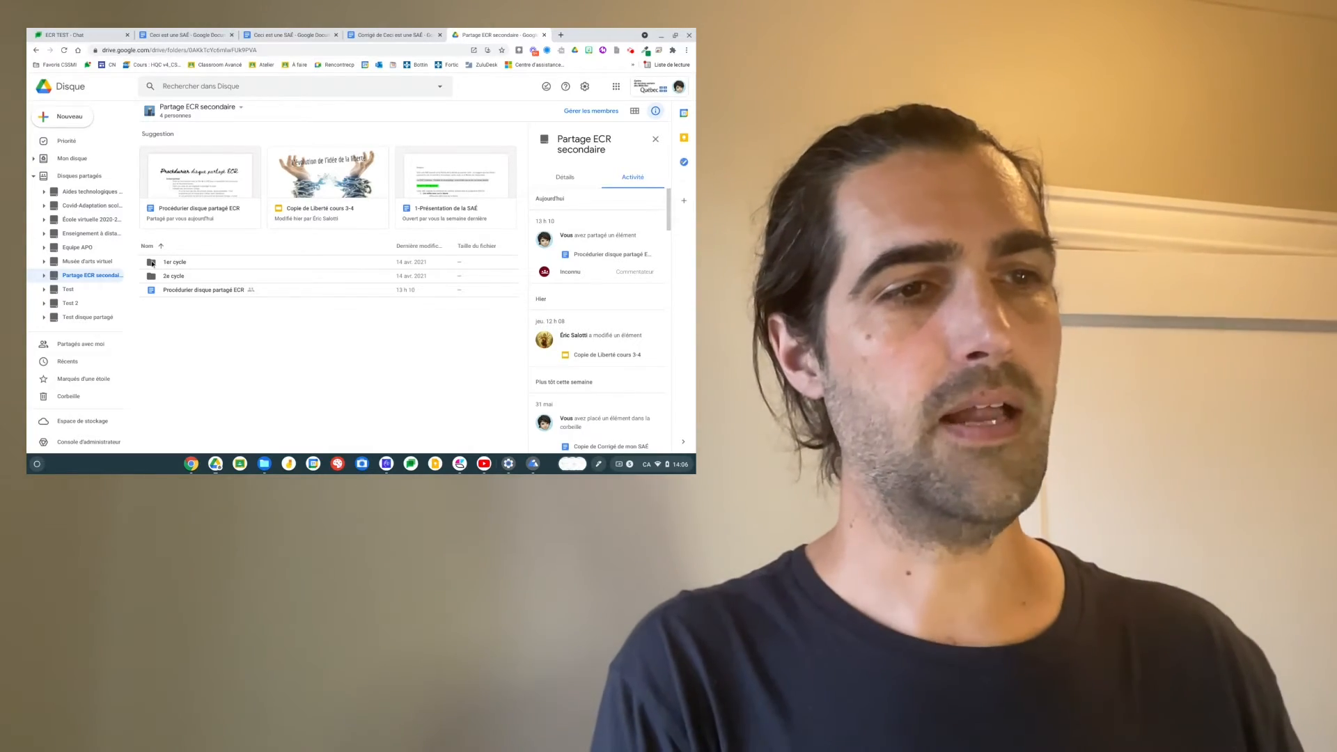
double_click(164, 281)
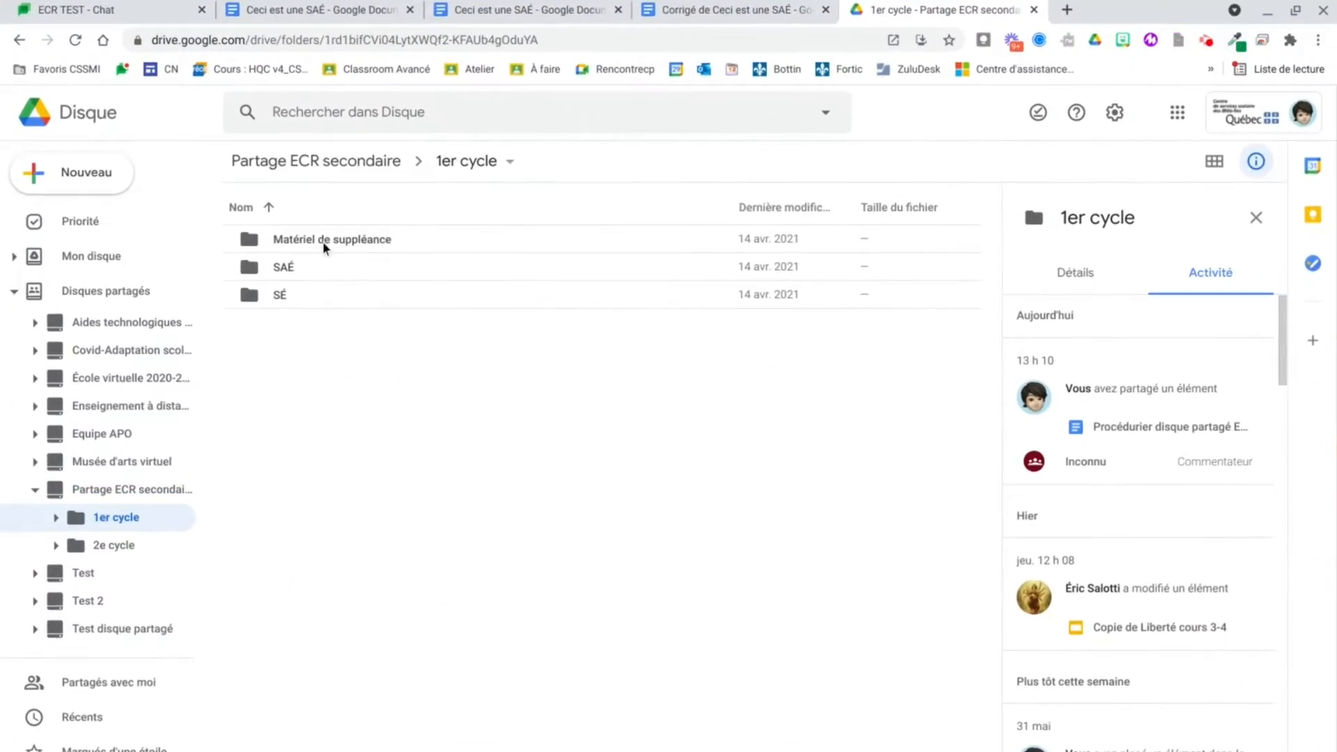
double_click(249, 269)
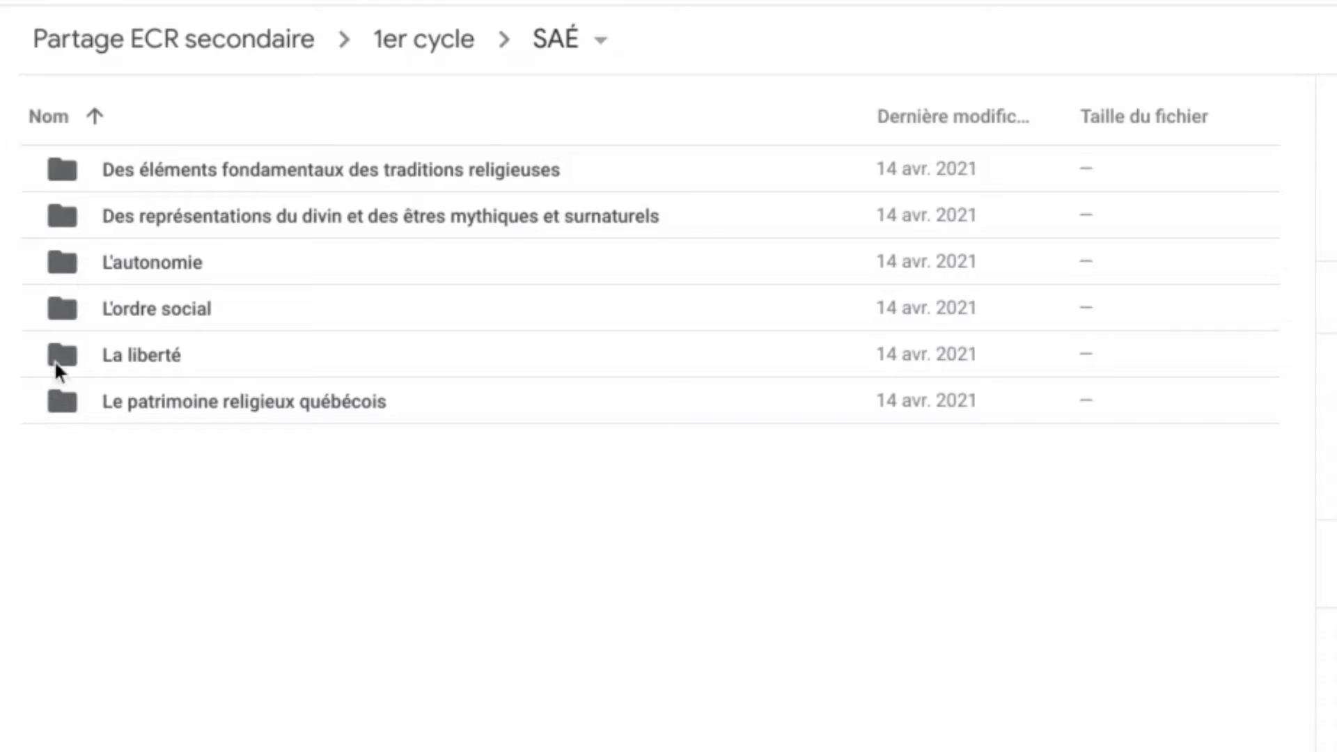
click(56, 355)
double_click(55, 356)
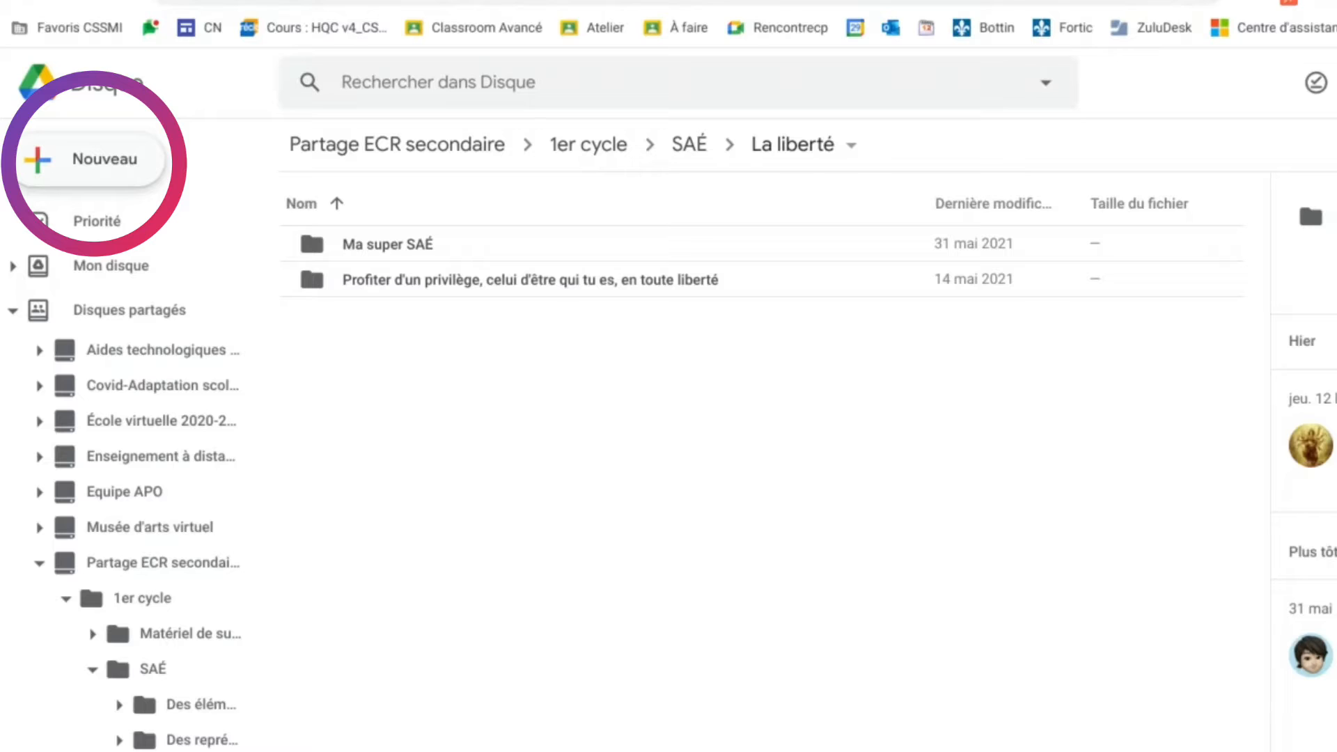
Step: Create a new folder named 'Ma SAÉ sur la liberté' inside La liberté
click(93, 180)
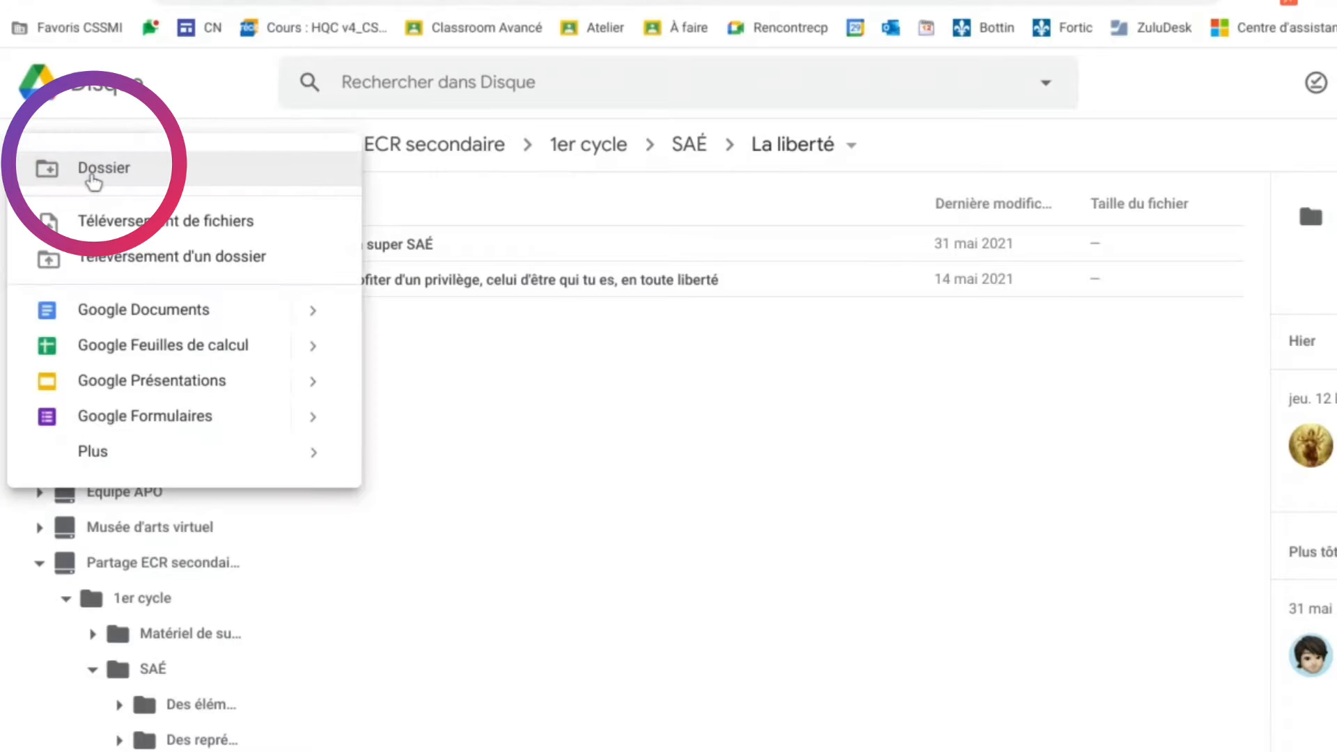
click(90, 176)
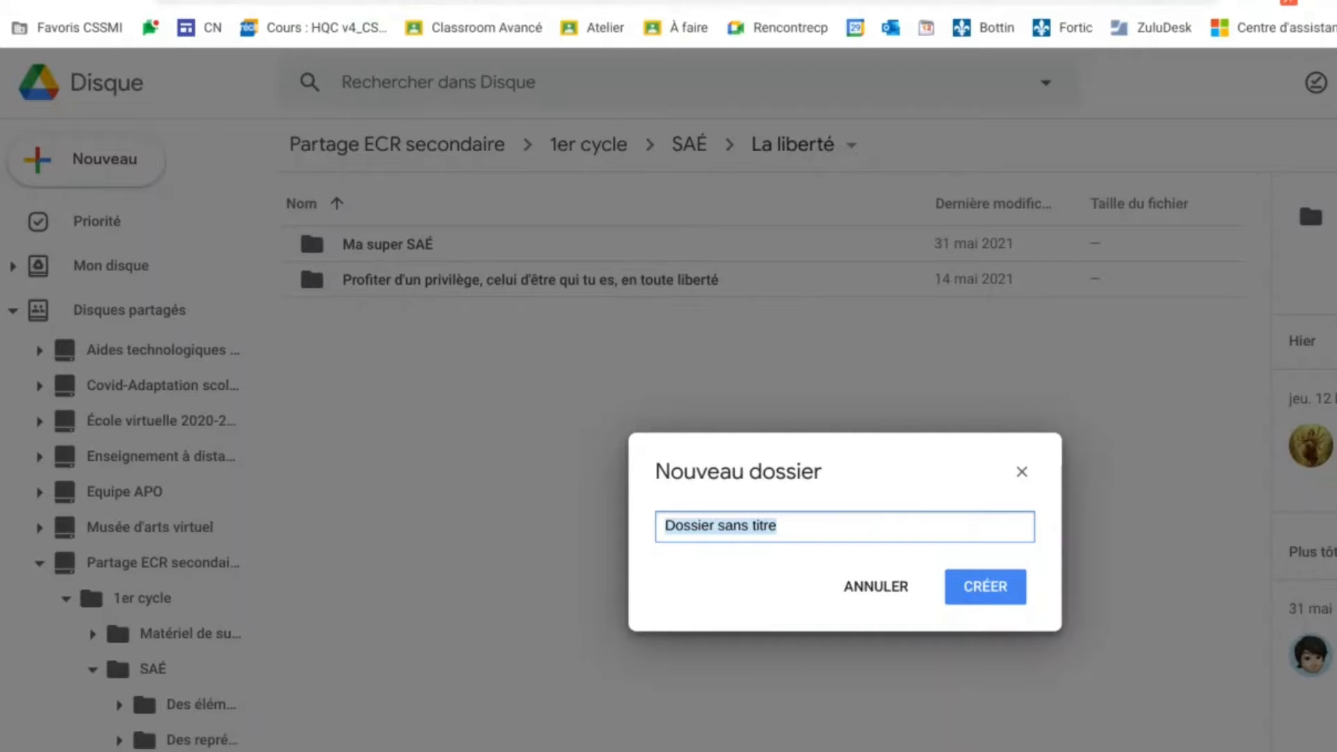
text(Ma )
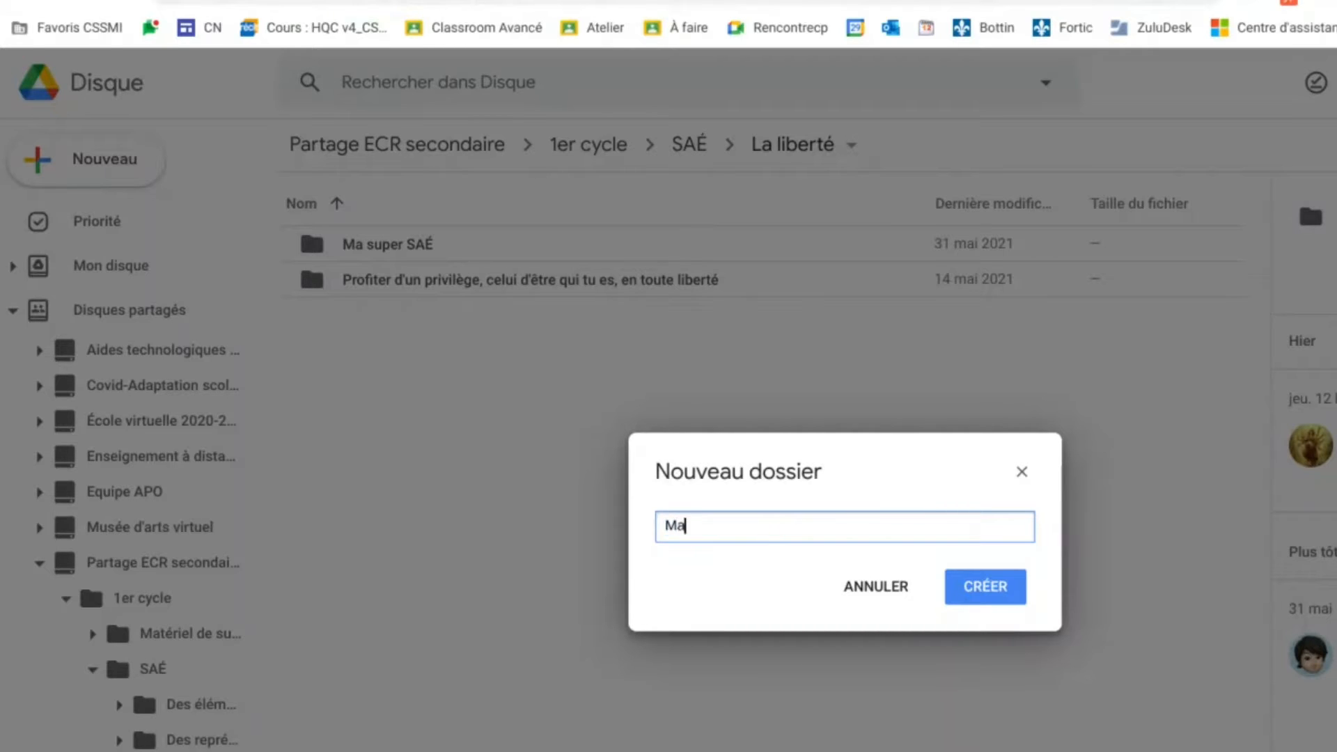
text(SAÉ sur la li)
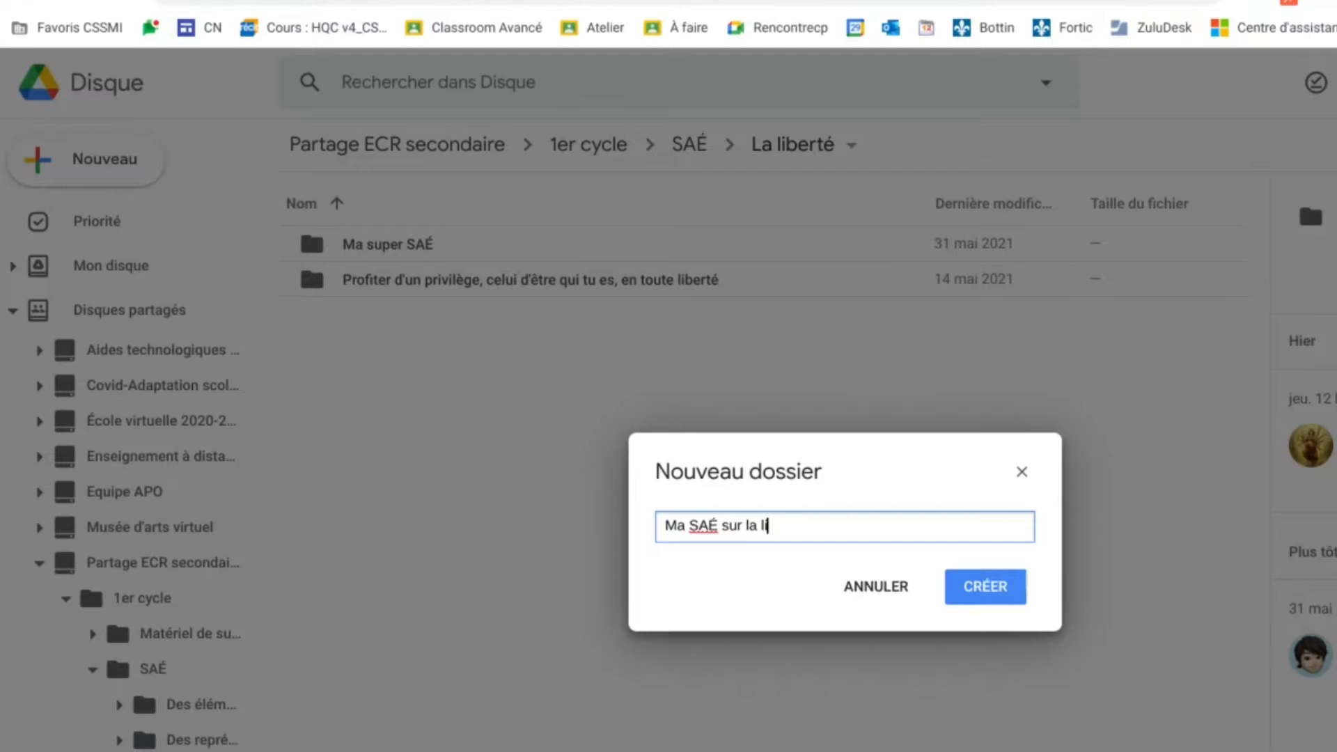
text(berté)
click(1011, 595)
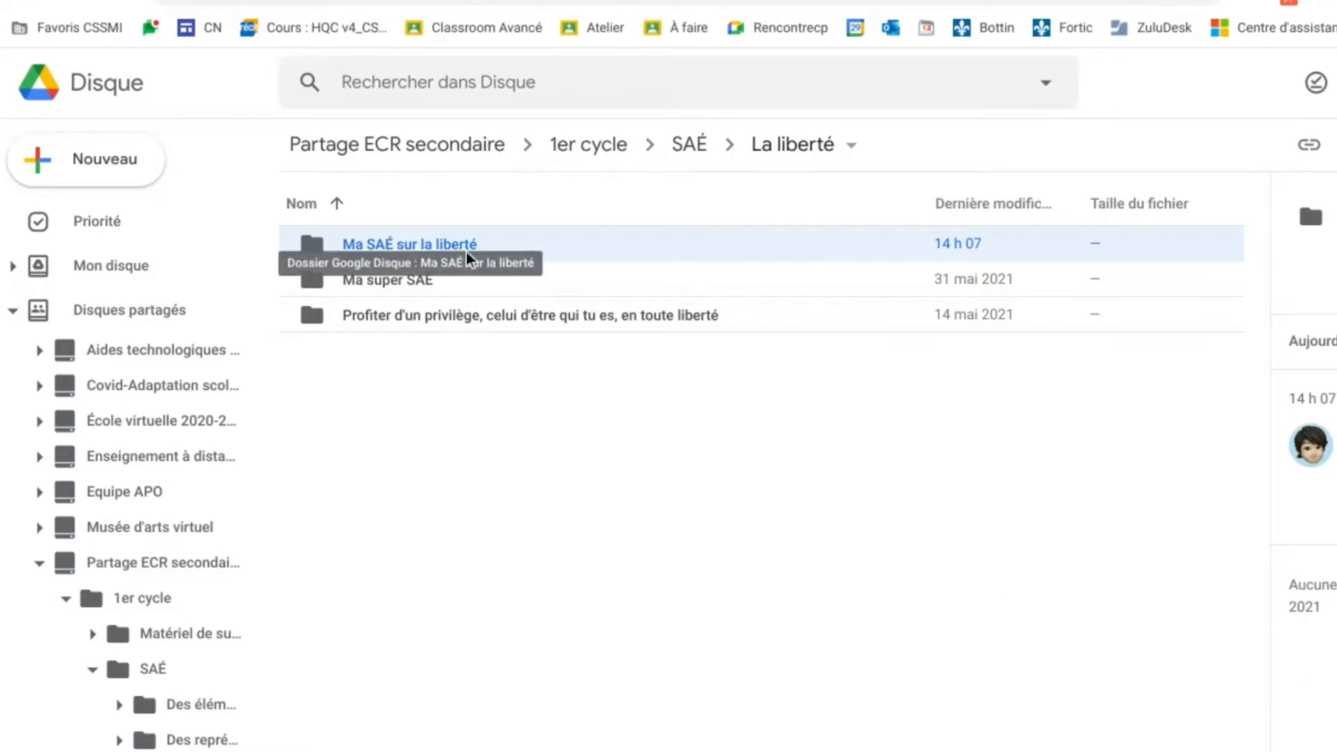
Step: Open the empty 'Ma SAÉ sur la liberté' folder
double_click(327, 245)
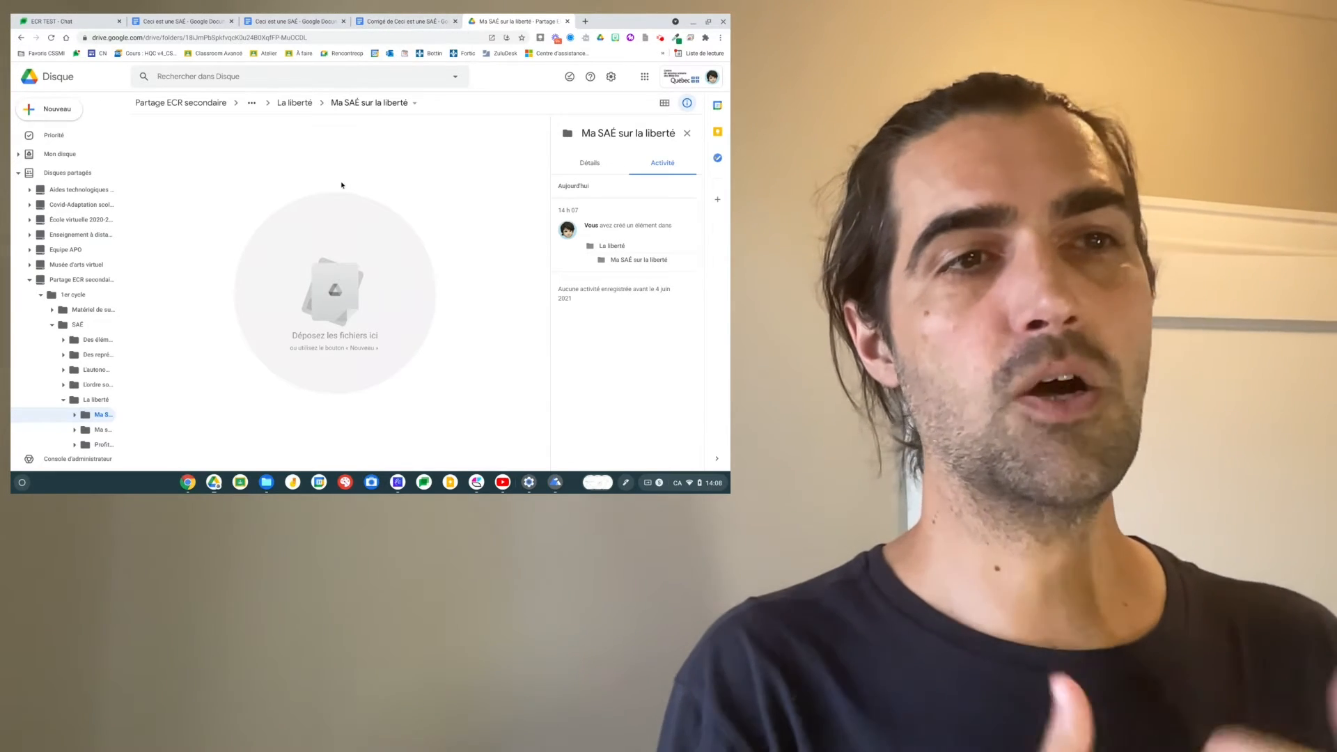
Step: From the 'Ceci est une SAÉ' document, start Fichier › Créer une copie
click(281, 21)
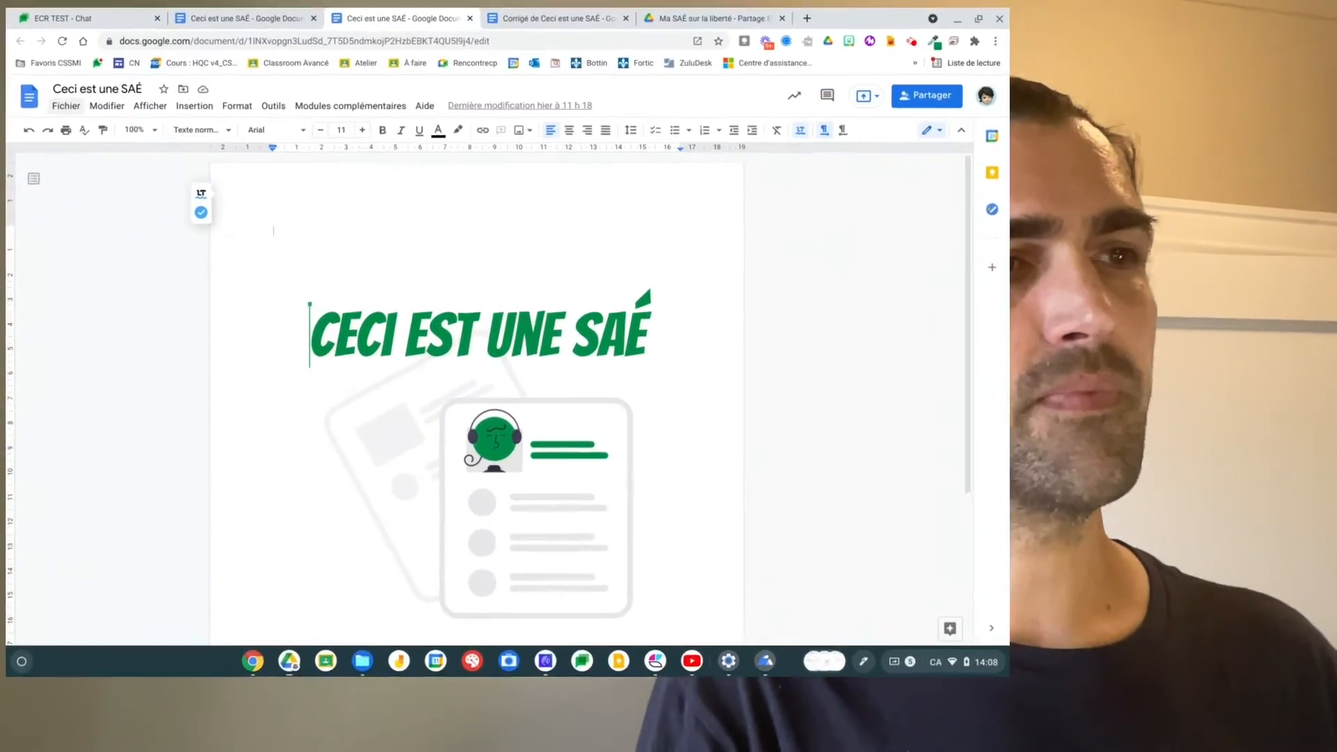
click(85, 132)
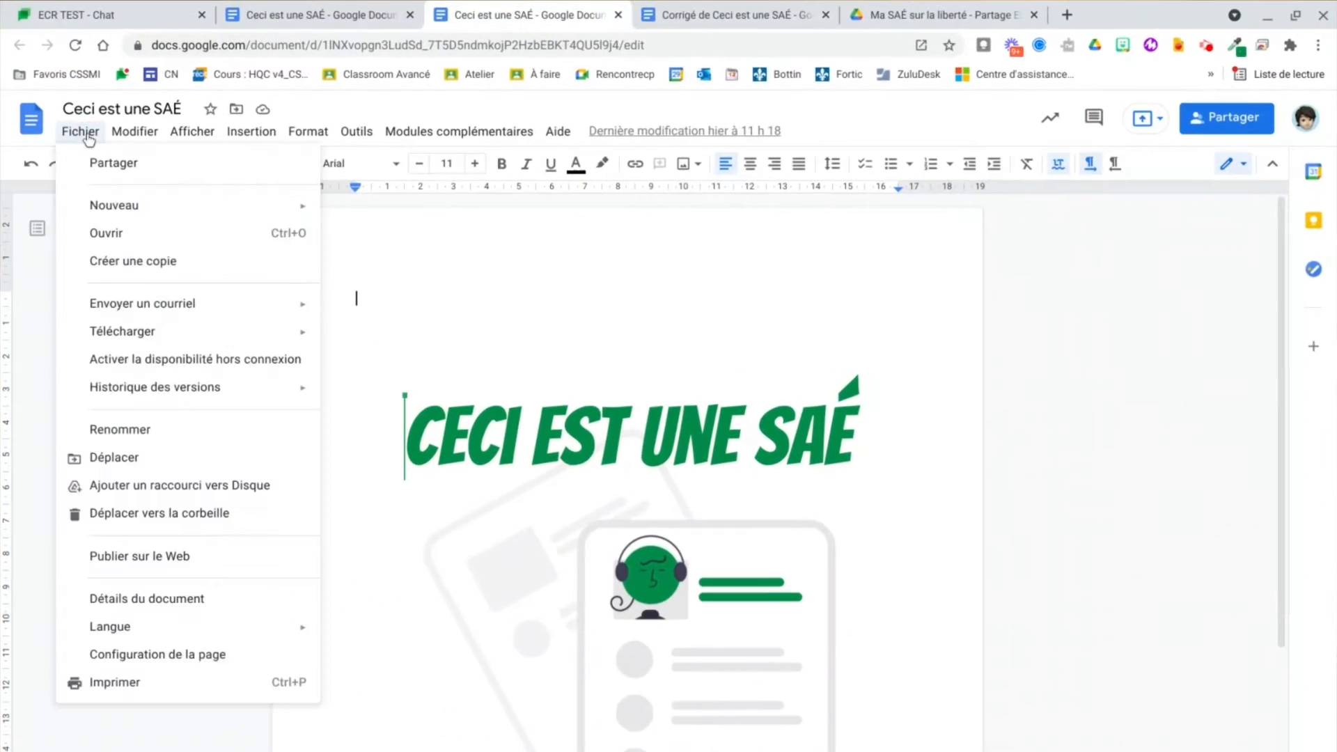
click(117, 262)
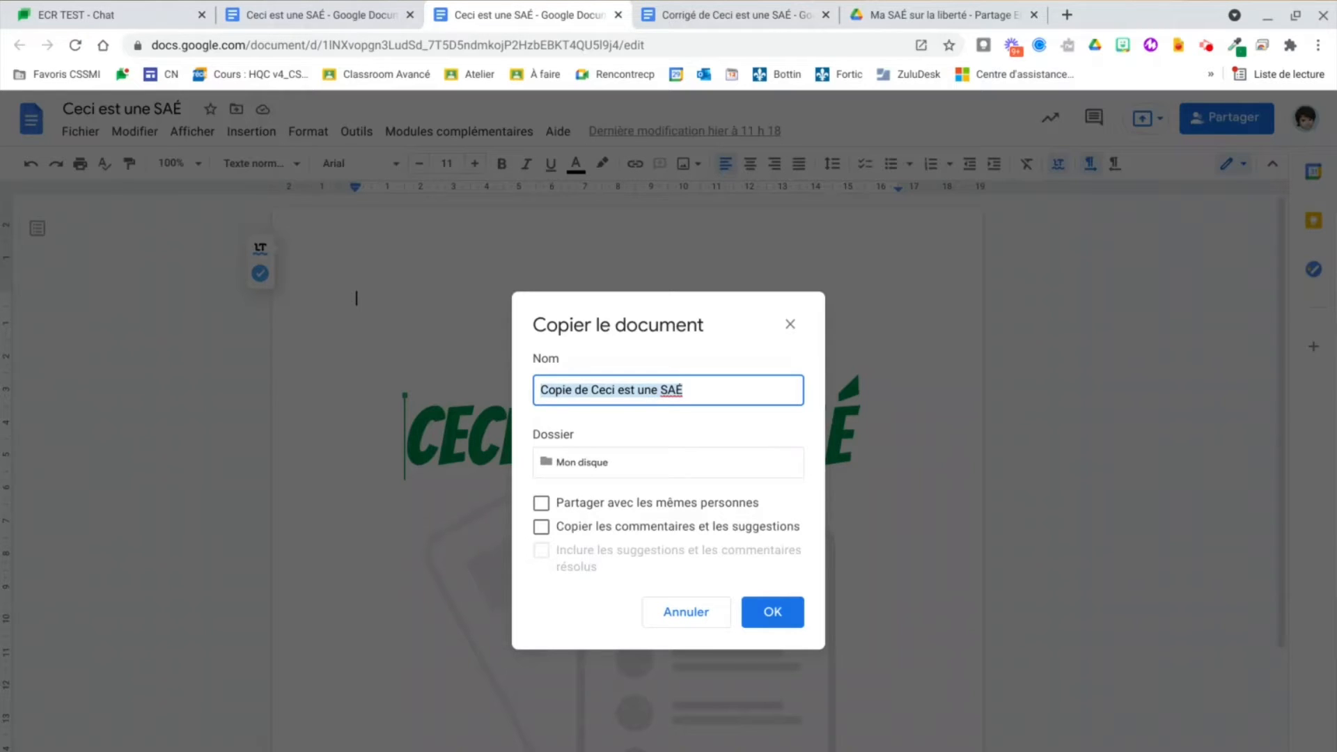
Step: Save the copy to Partage ECR secondaire › 1er cycle › SAÉ › La liberté › Ma SAÉ sur la liberté
click(578, 464)
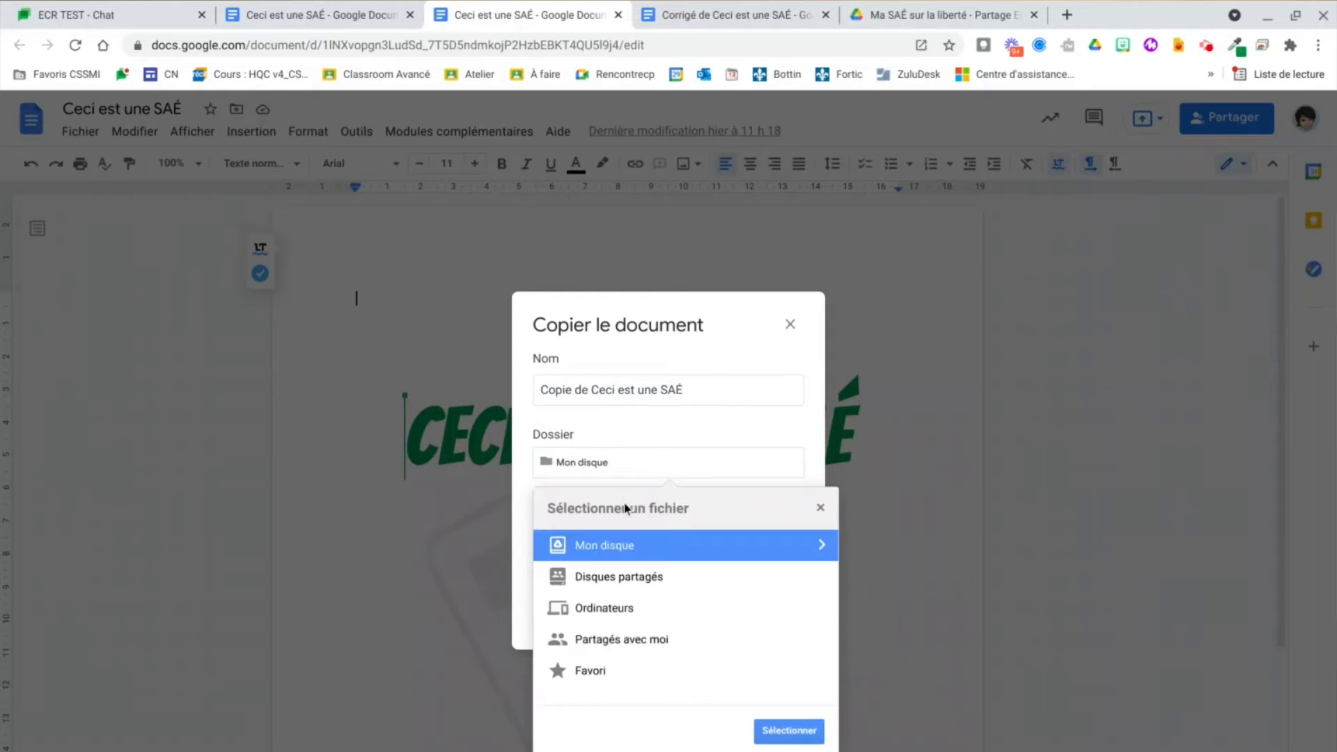
double_click(603, 575)
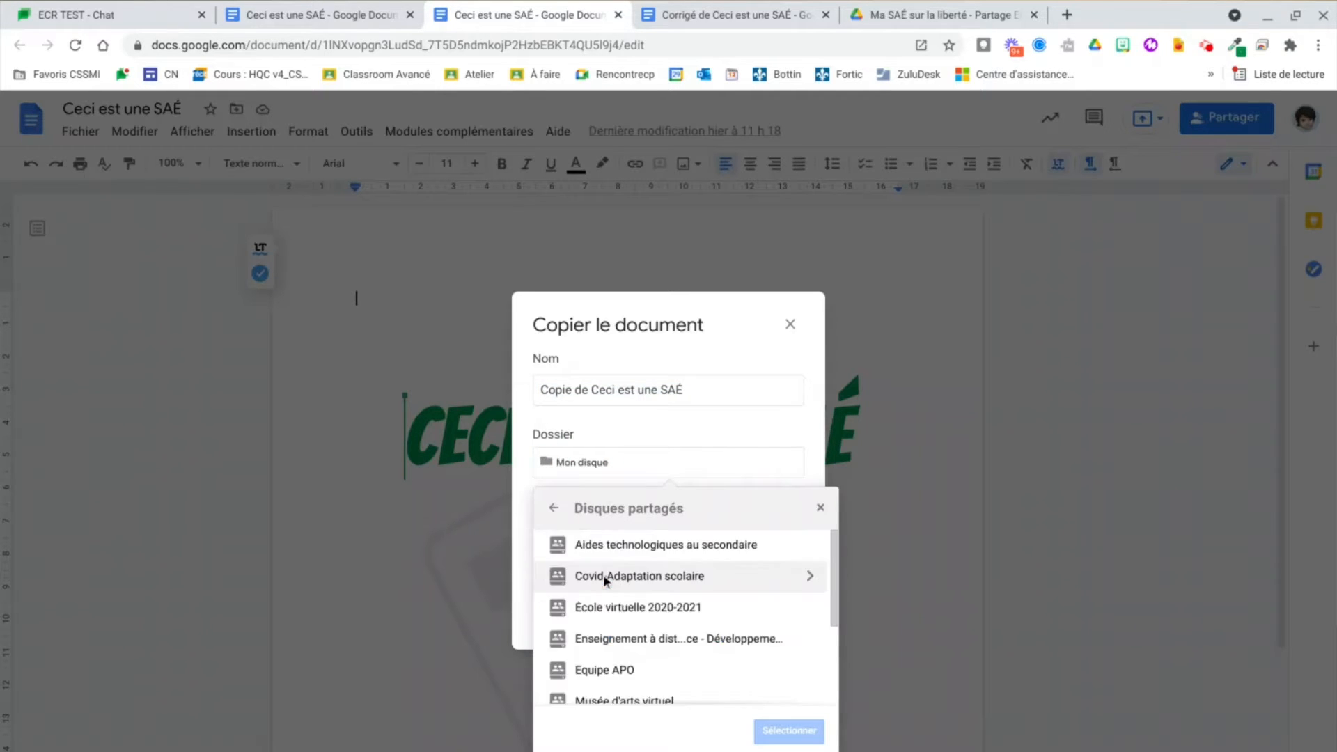
scroll(598, 632, down, 1)
scroll(599, 631, down, 2)
double_click(605, 638)
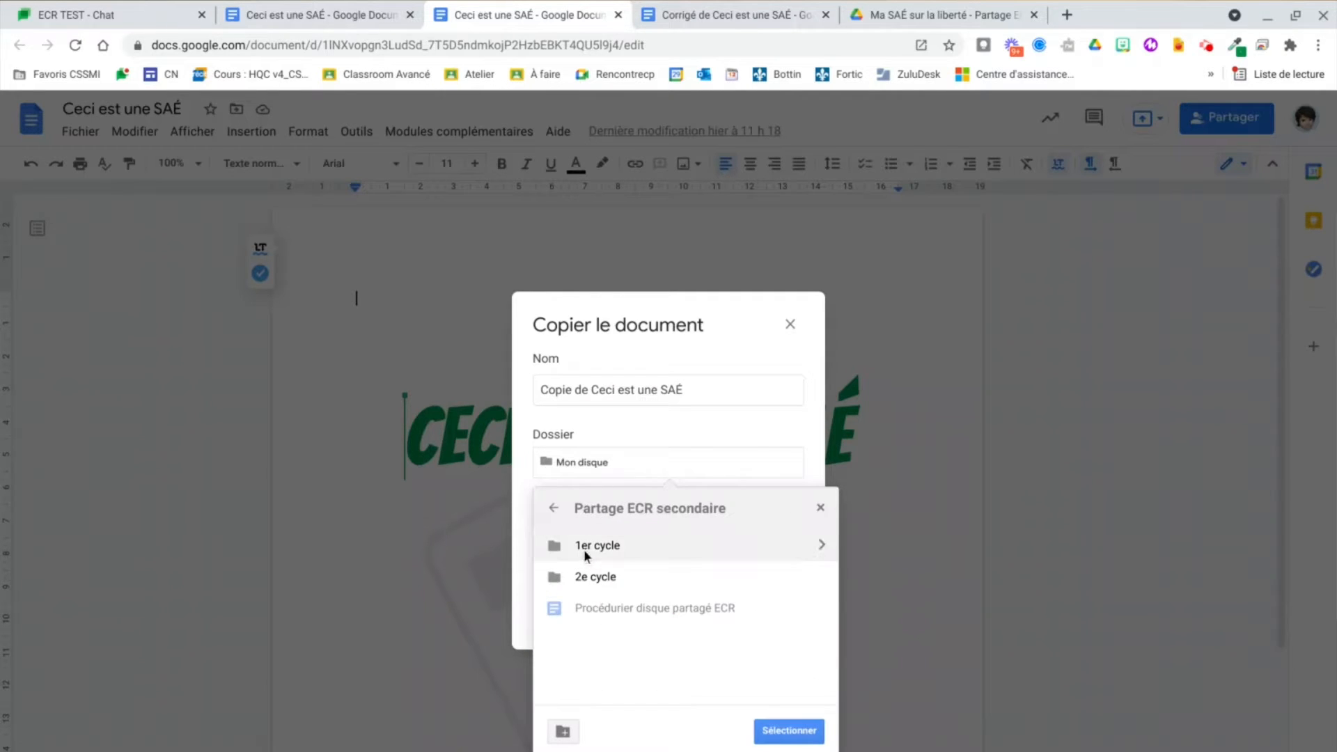
double_click(584, 551)
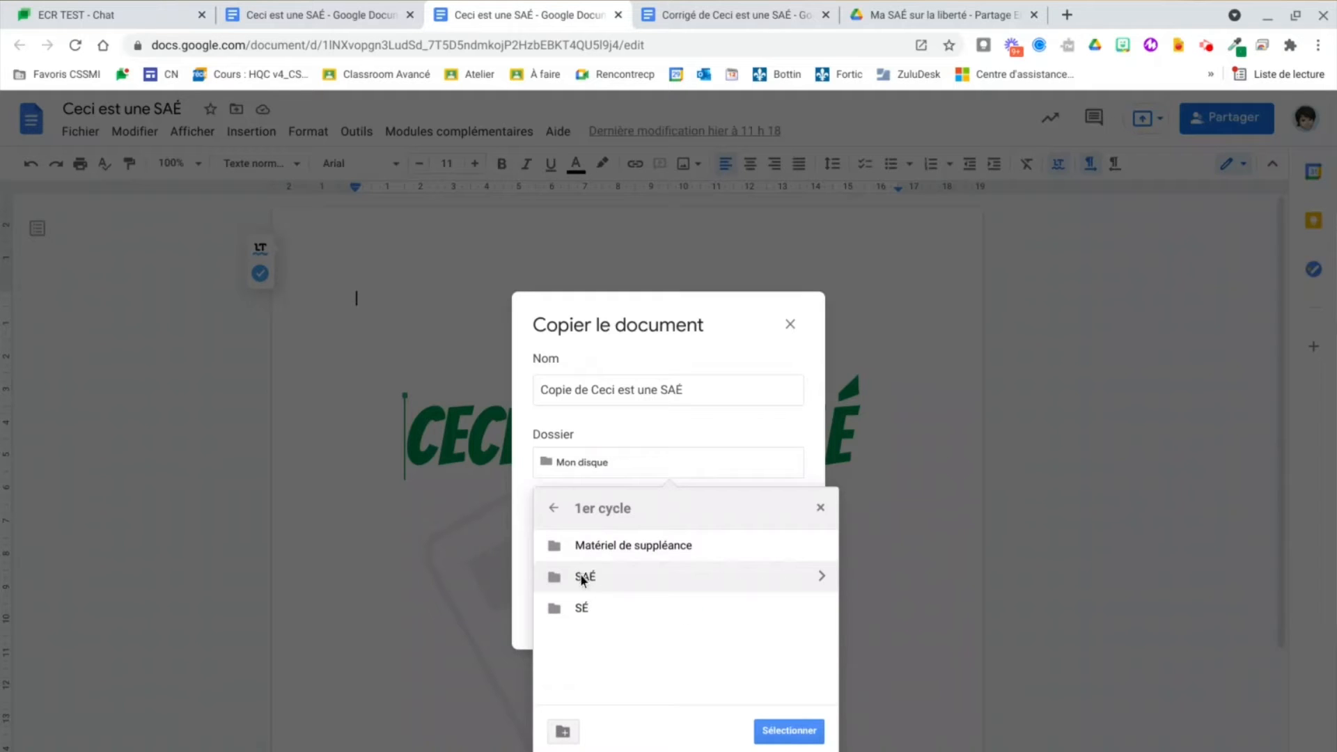
double_click(582, 577)
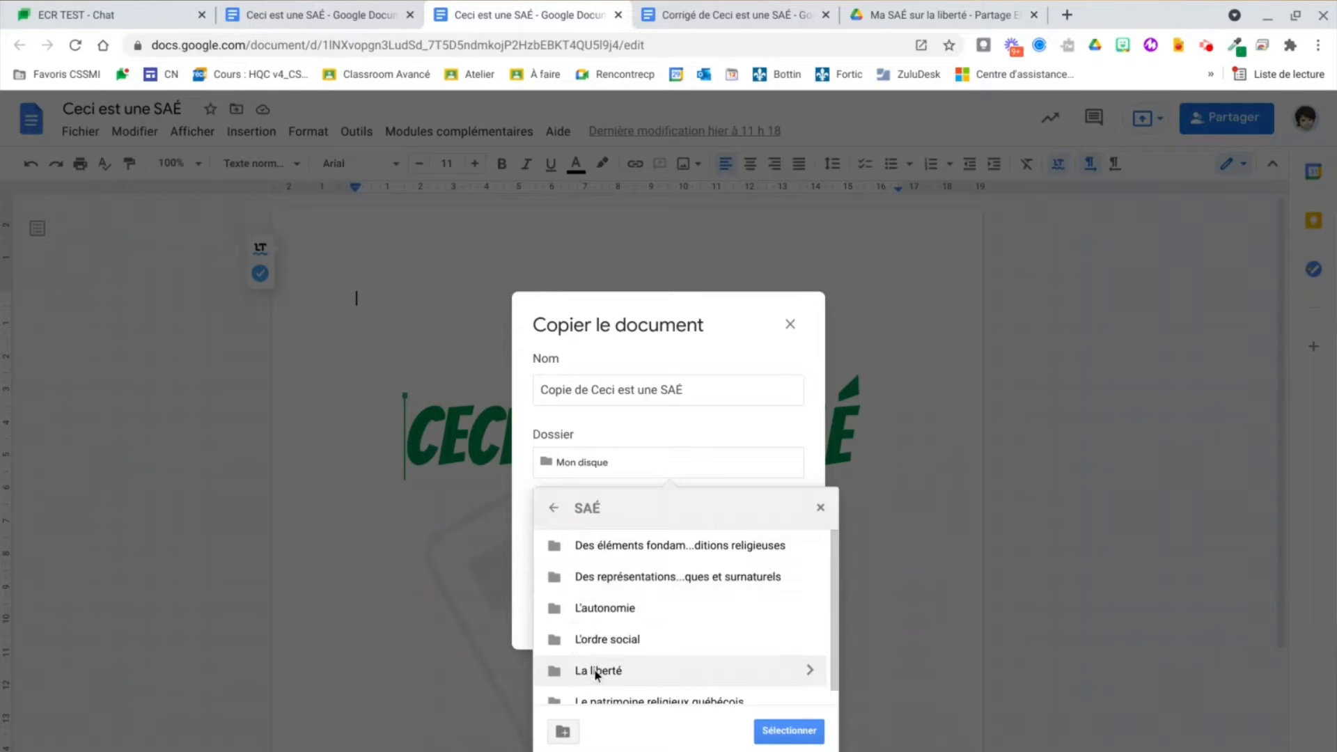
double_click(595, 670)
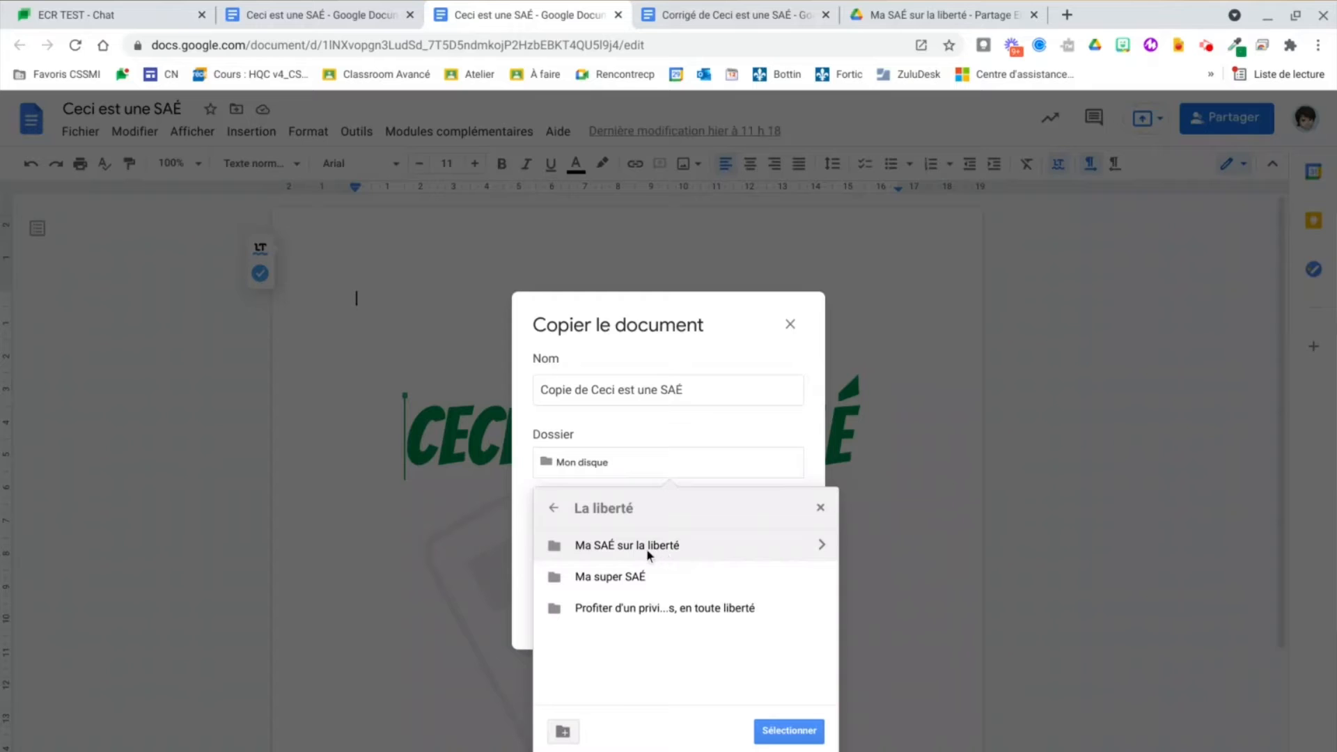
double_click(637, 547)
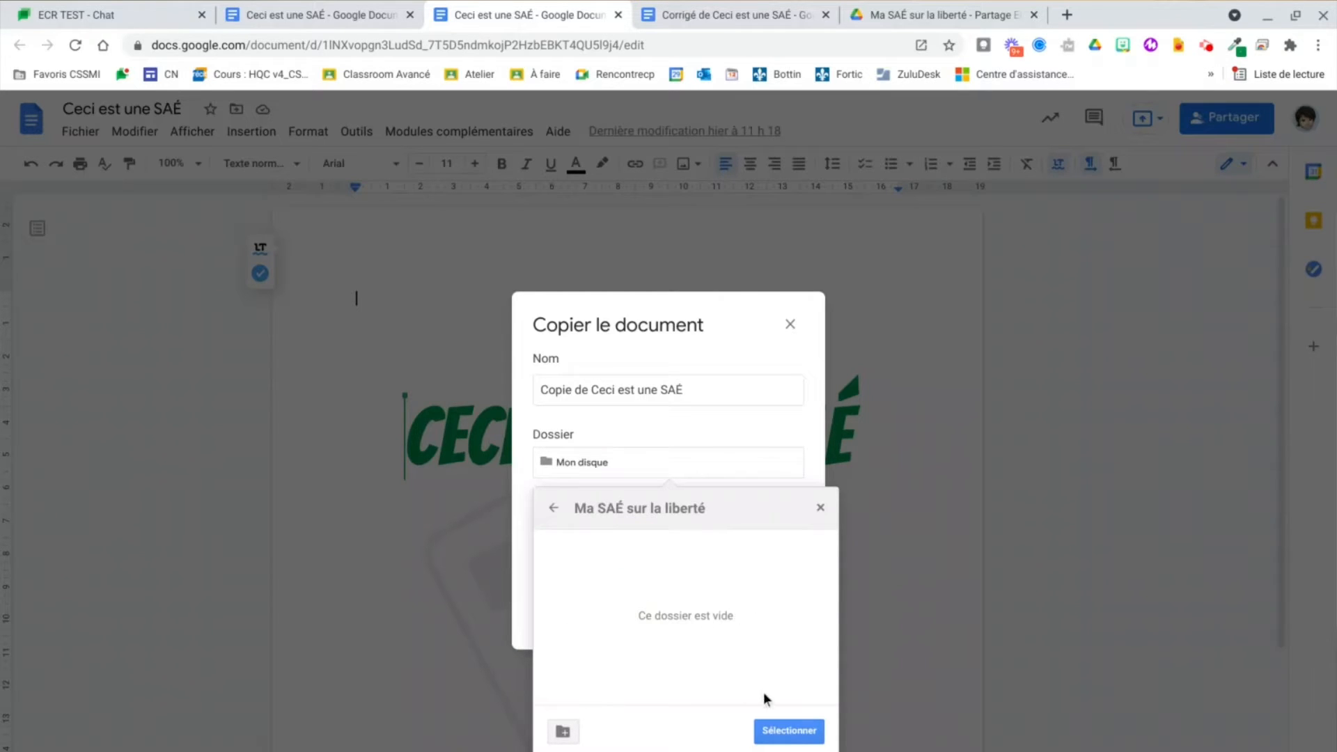
click(789, 732)
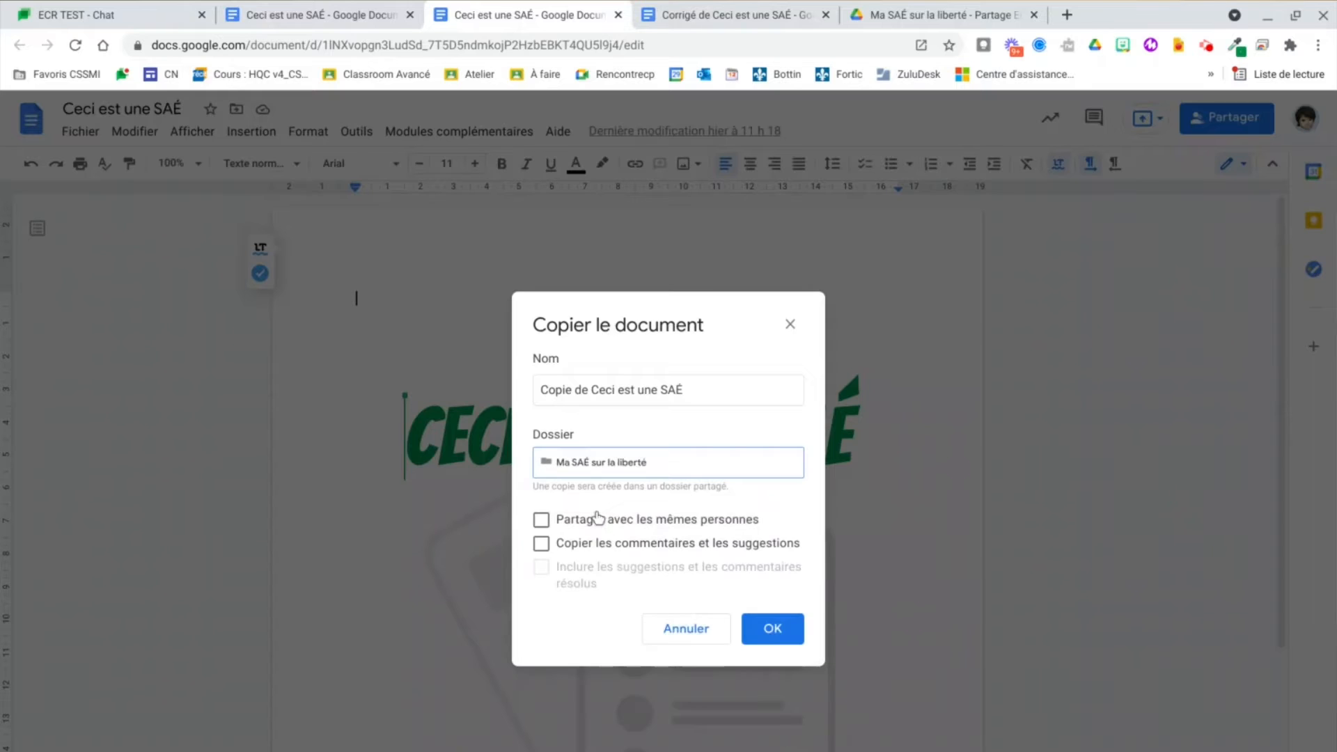
click(774, 631)
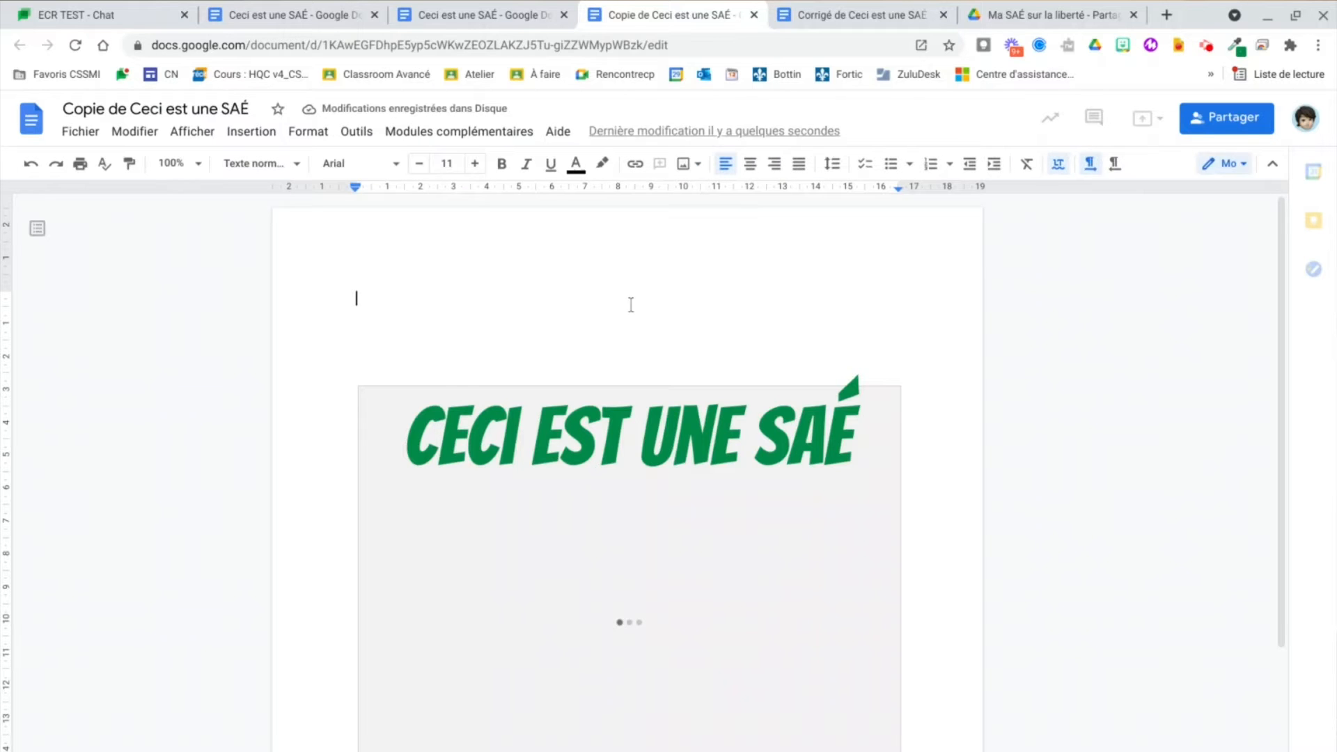
Step: Close the copy's tab and the duplicate 'Ceci est une SAÉ' tab, then return to the Corrigé document
click(753, 15)
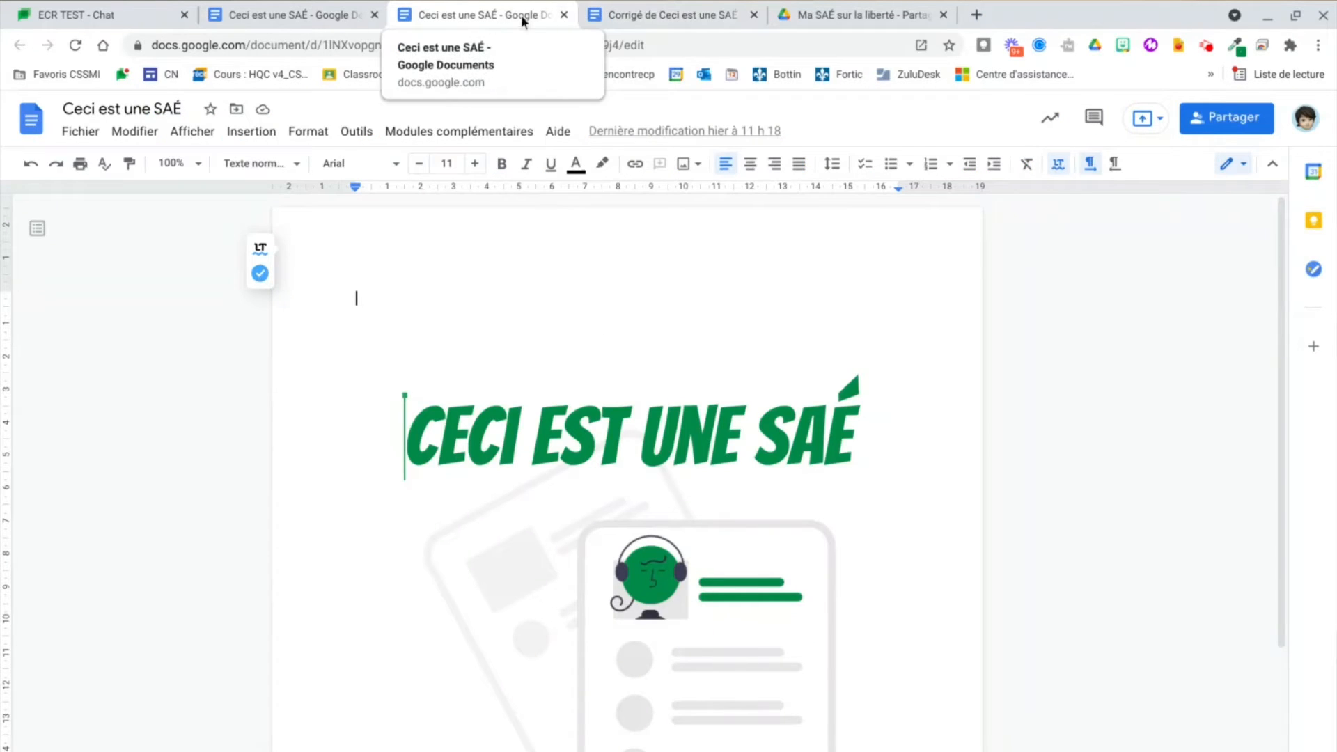
click(564, 15)
click(666, 15)
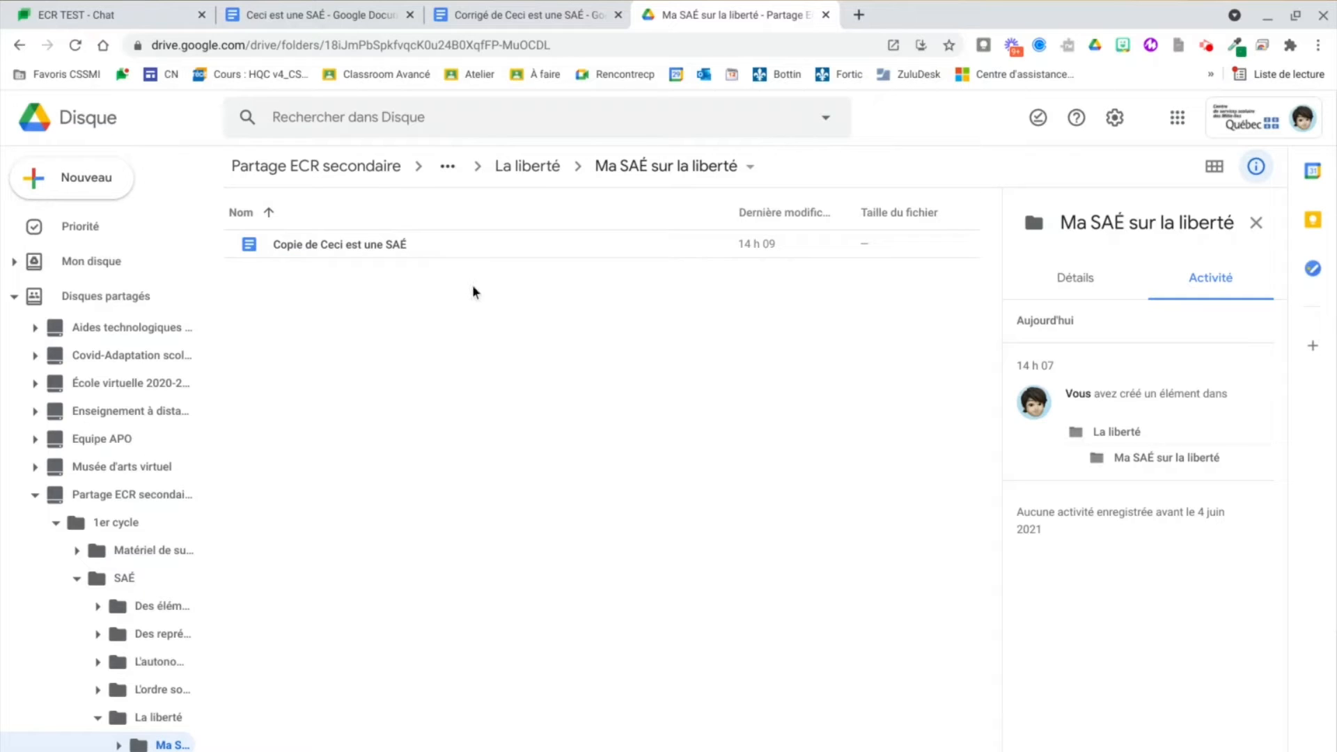
click(528, 21)
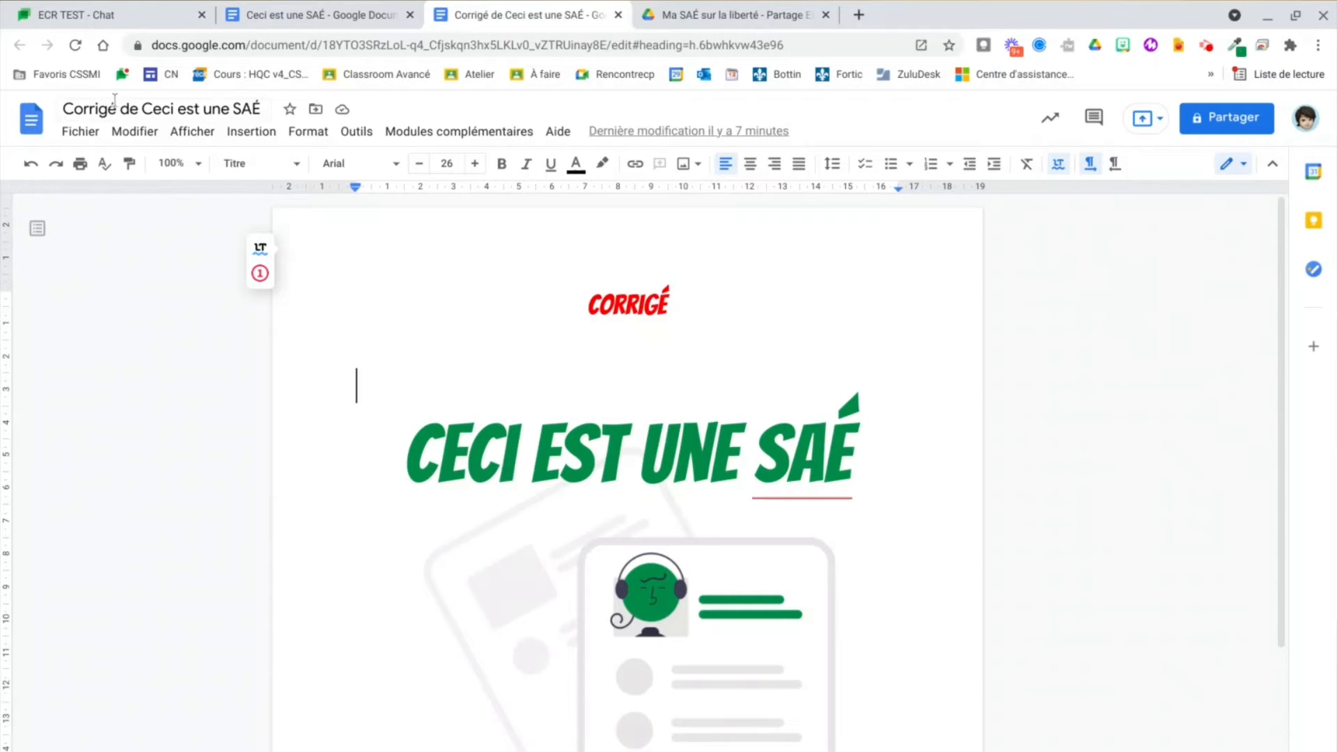
Step: Make a copy of the Corrigé document, browsing the shared drives for its destination
click(80, 131)
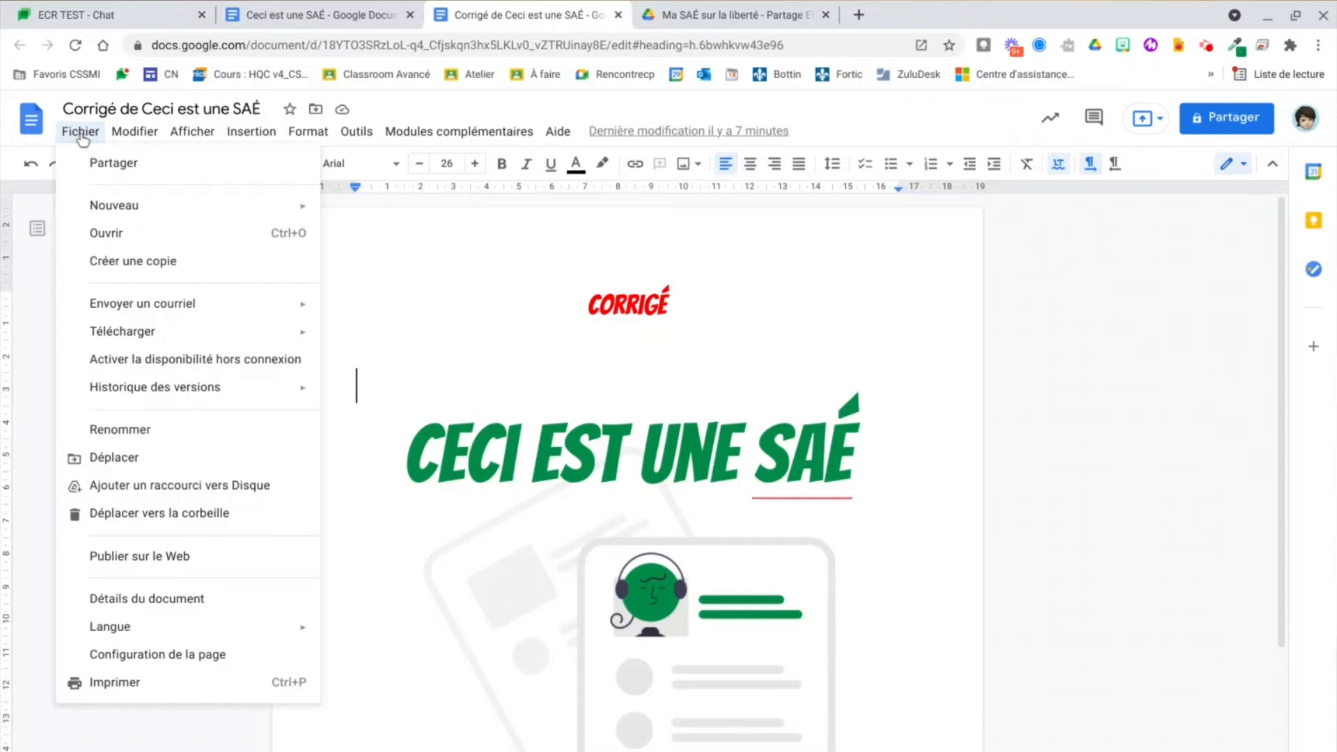
click(123, 266)
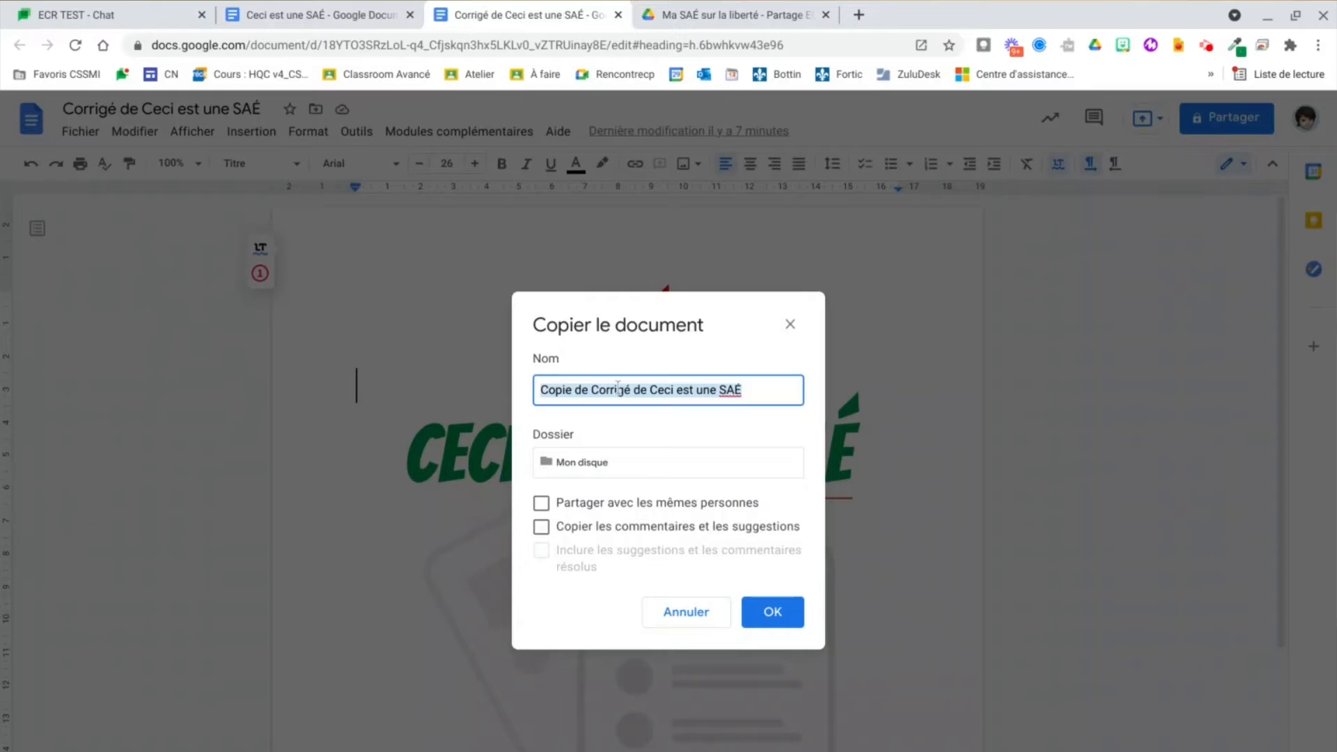
click(592, 461)
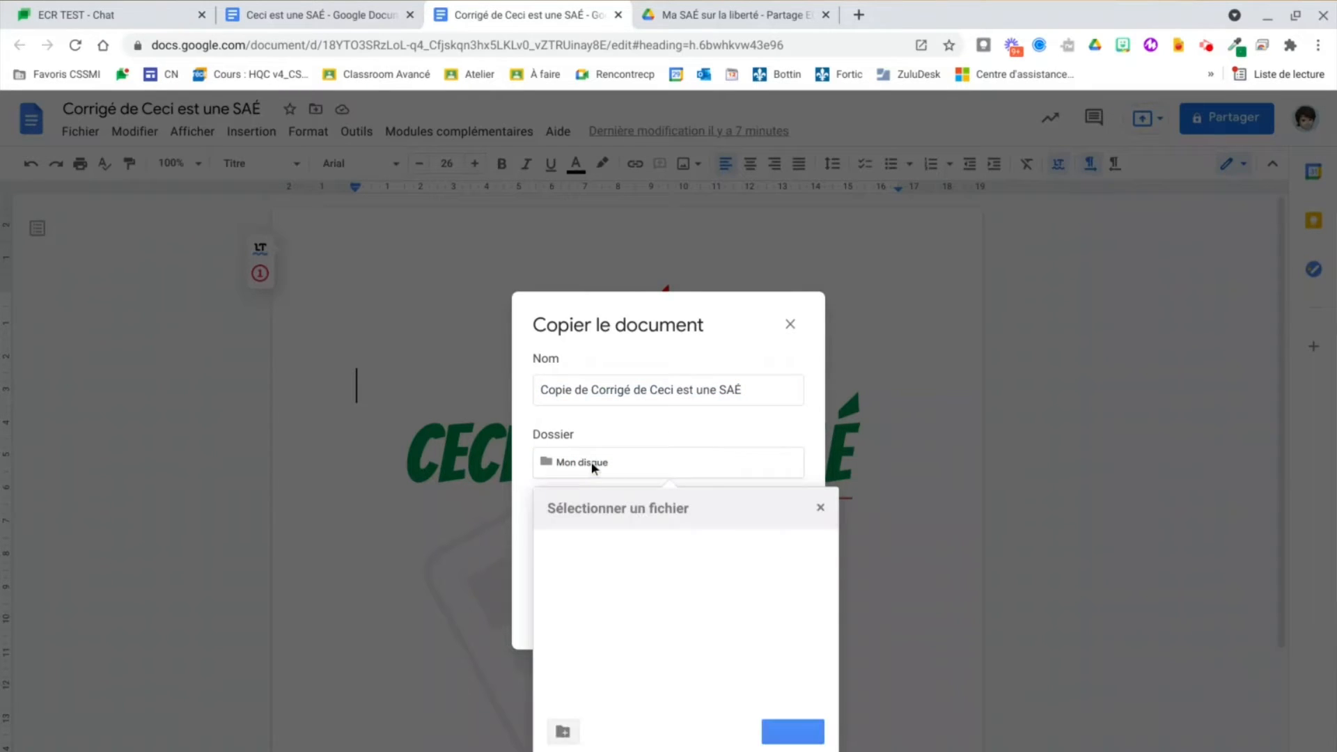
click(609, 576)
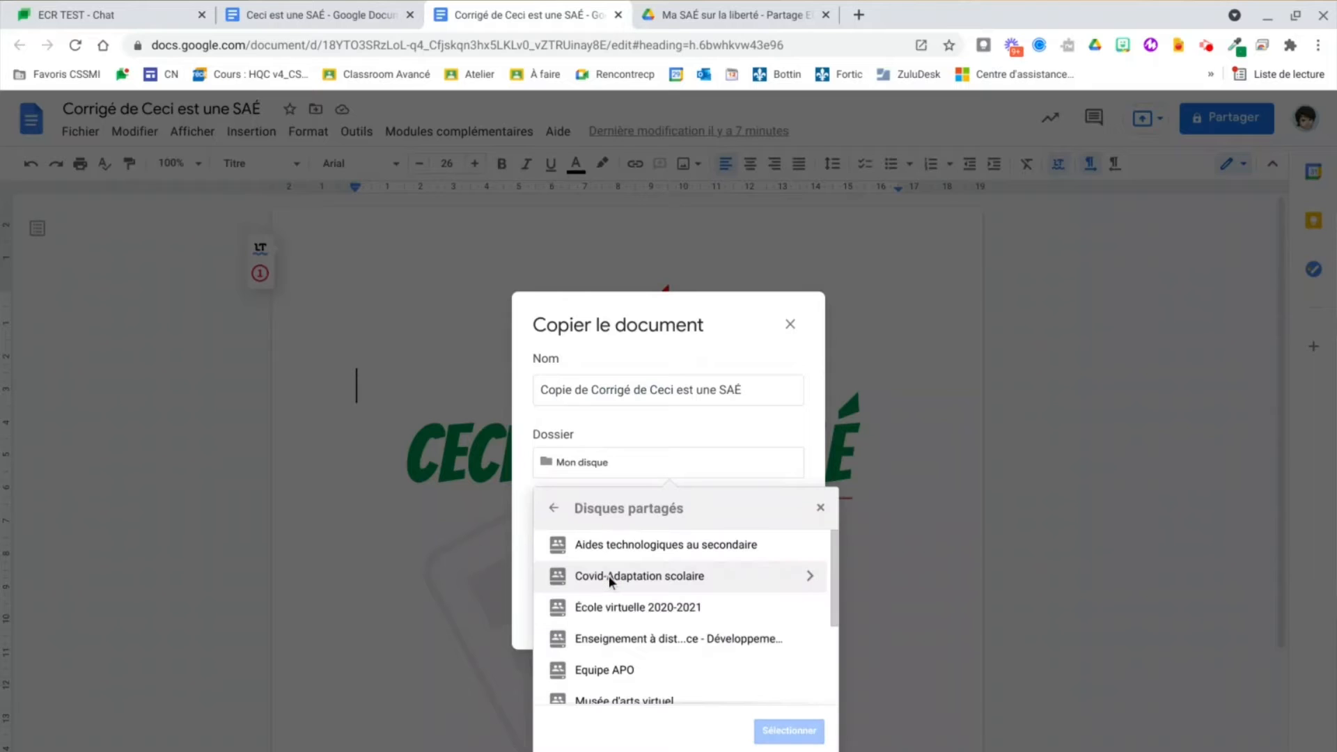
Step: Save the Corrigé copy into 1er cycle › SAÉ › La liberté › Ma SAÉ sur la liberté, then close both Corrigé tabs
scroll(605, 648, down, 2)
scroll(606, 655, down, 2)
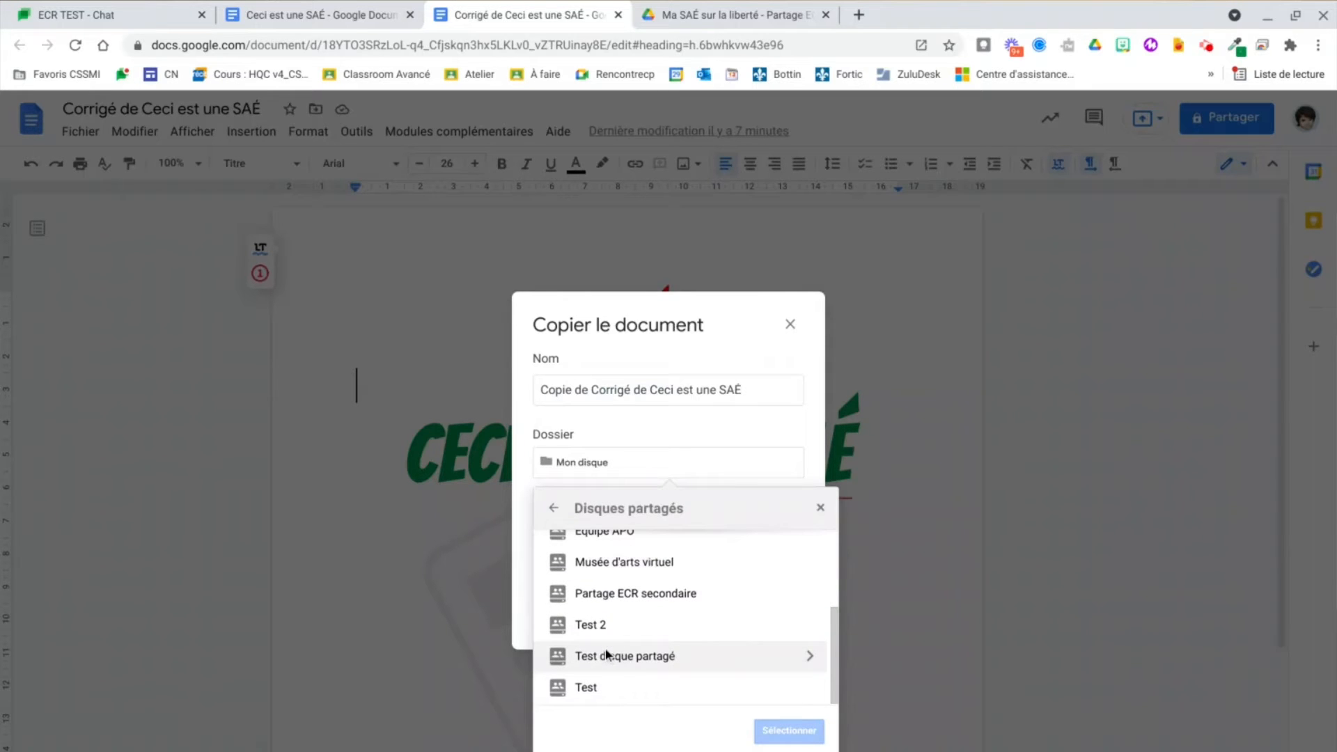
click(630, 593)
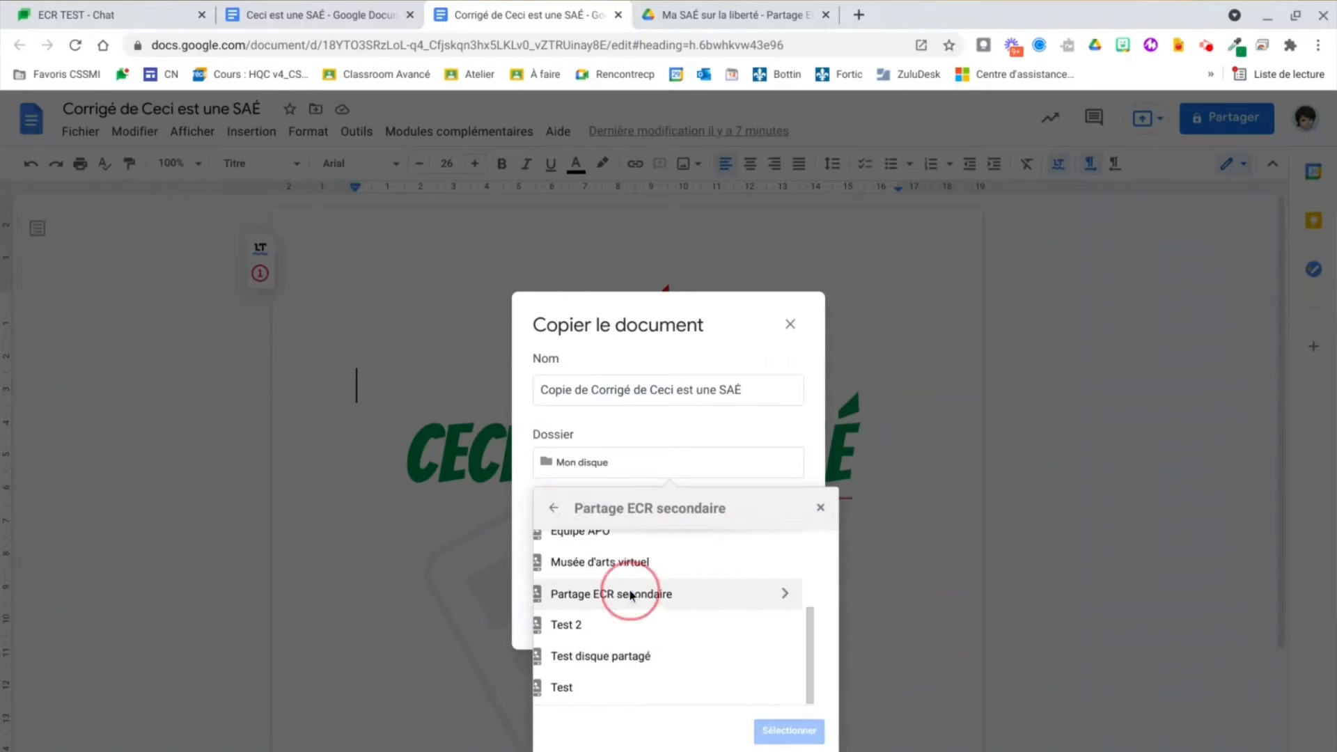
click(599, 549)
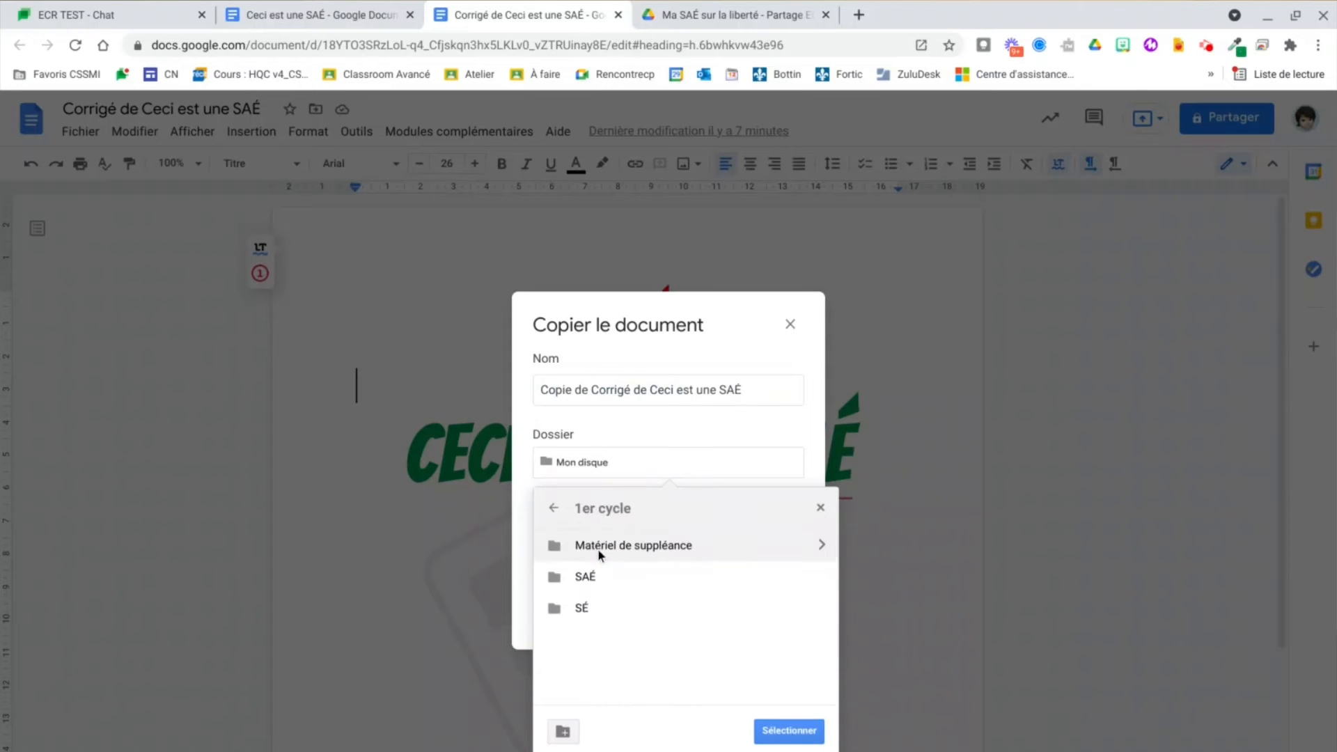
double_click(587, 578)
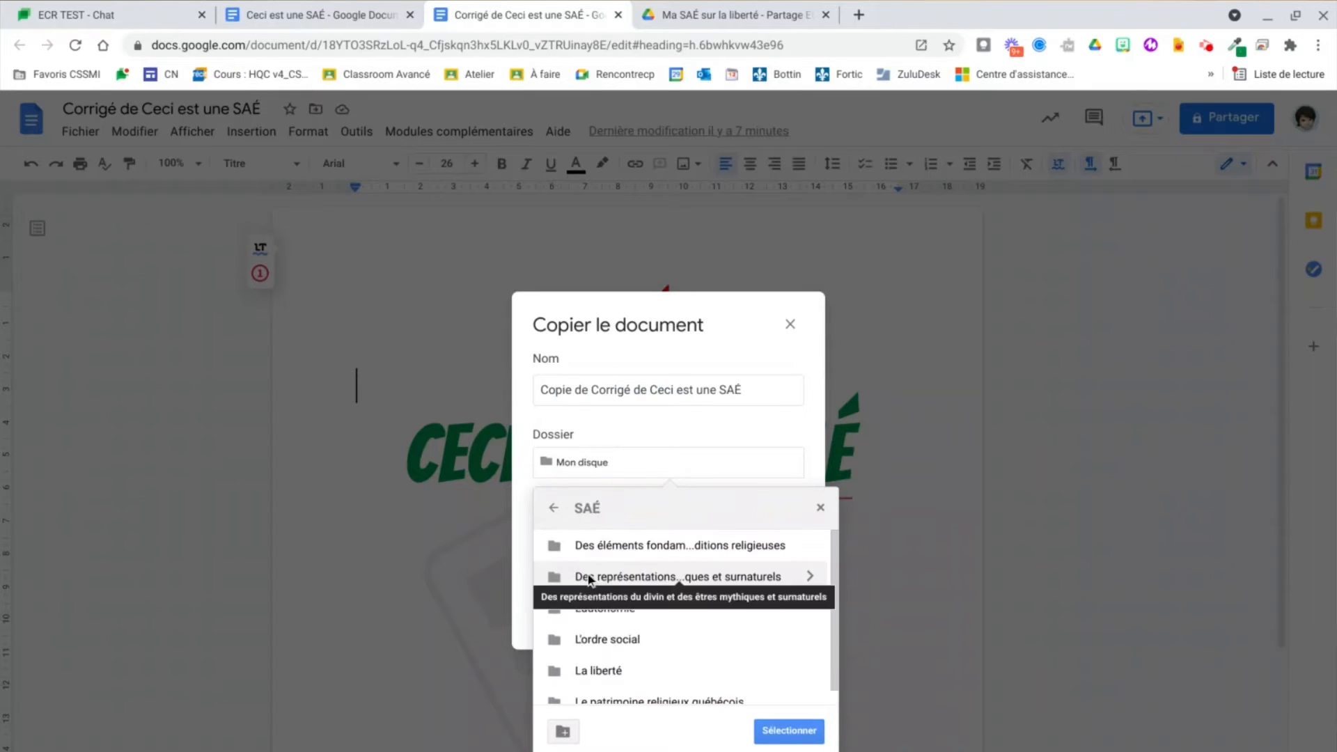
double_click(606, 671)
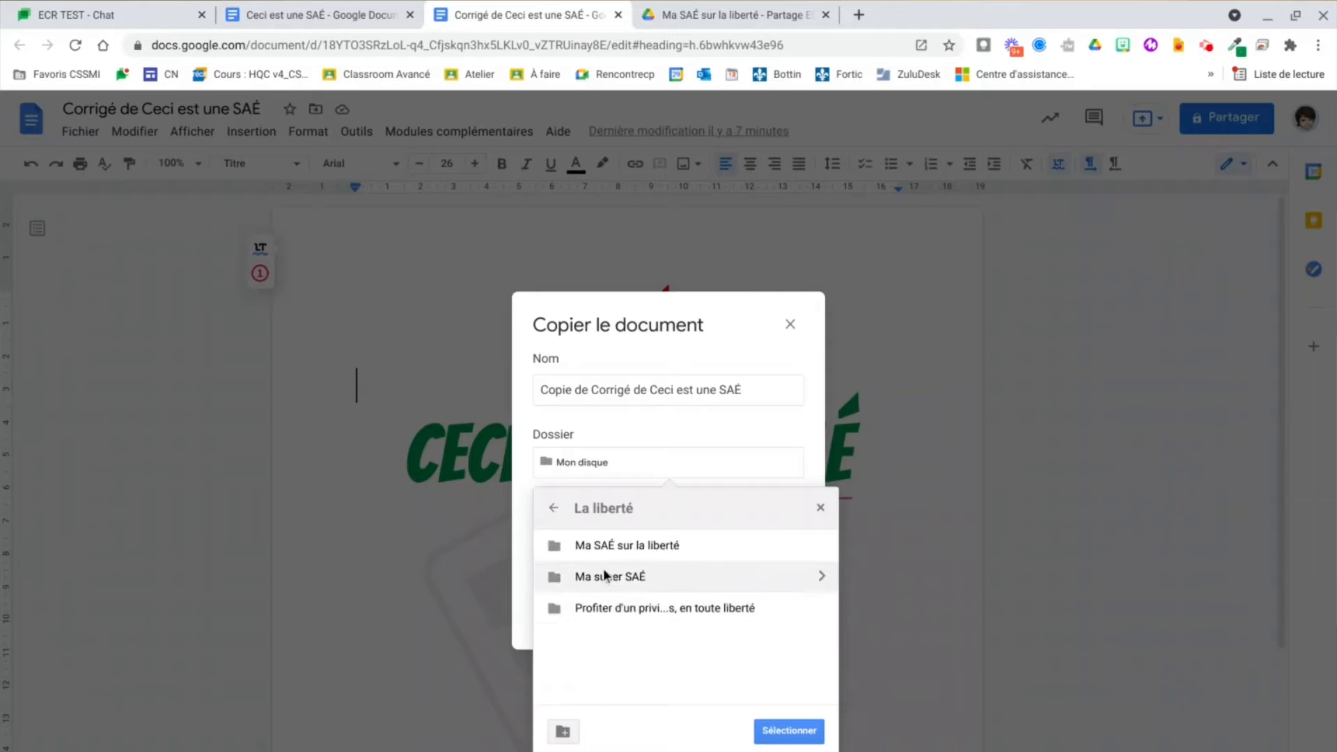
double_click(603, 550)
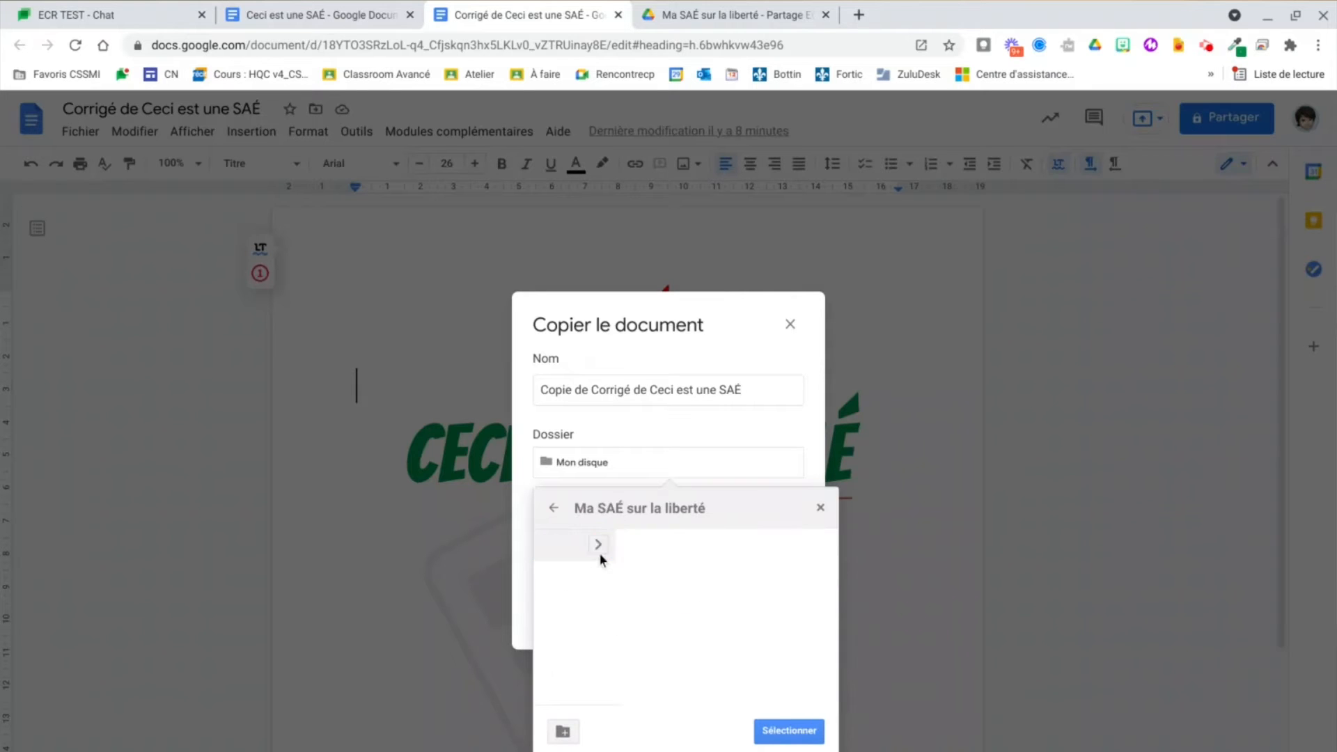
click(783, 731)
click(770, 637)
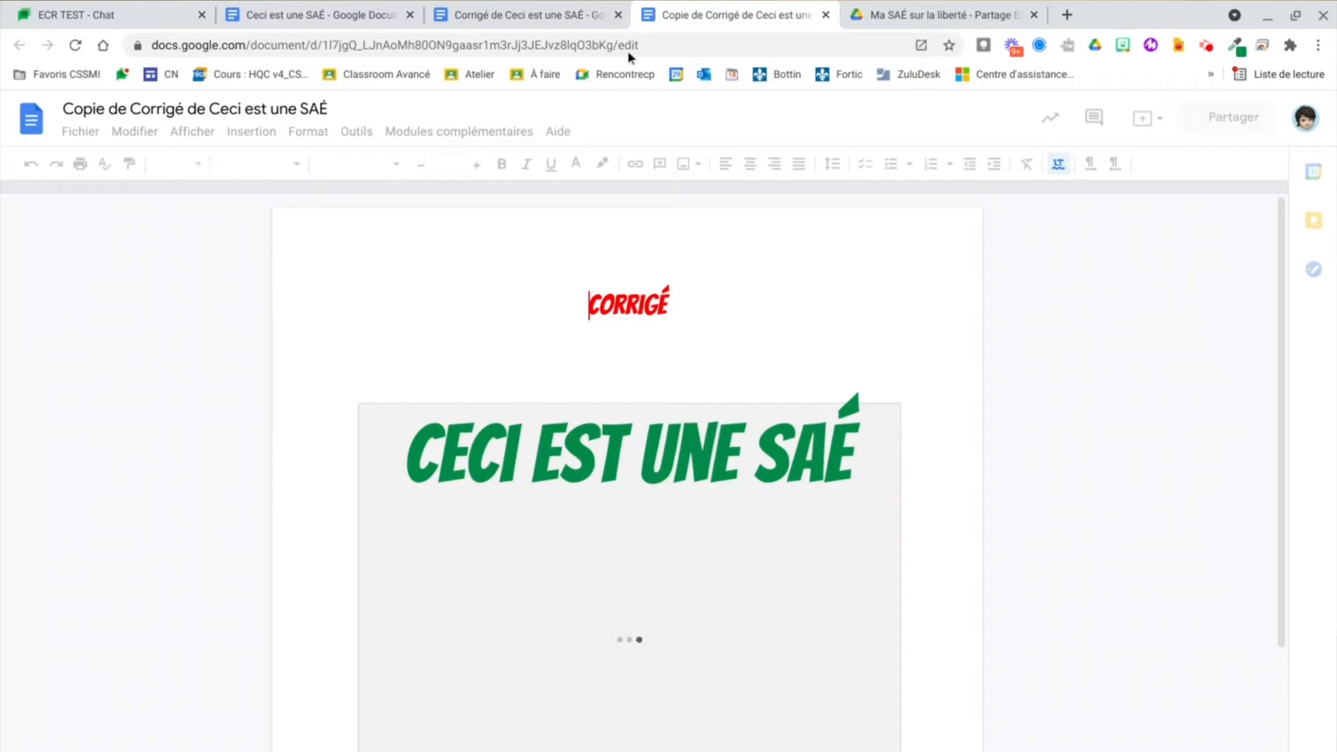
click(618, 15)
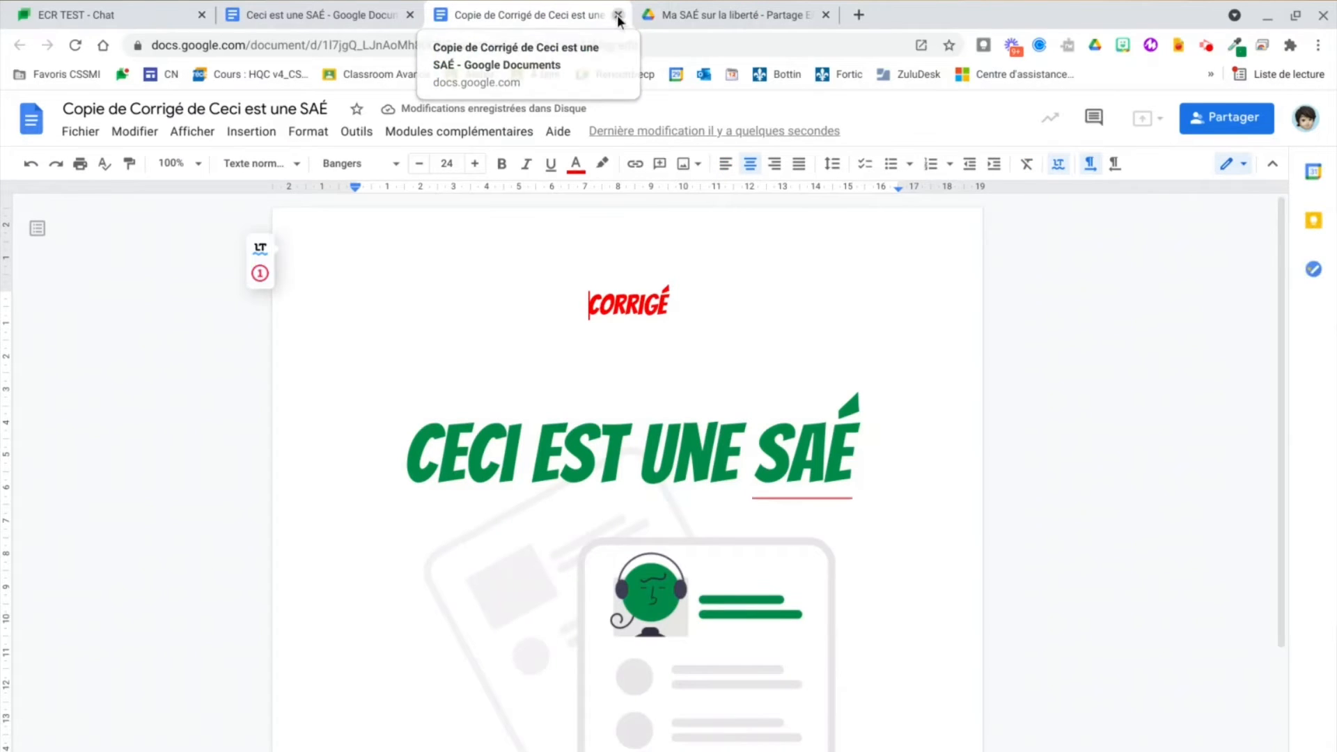
click(618, 14)
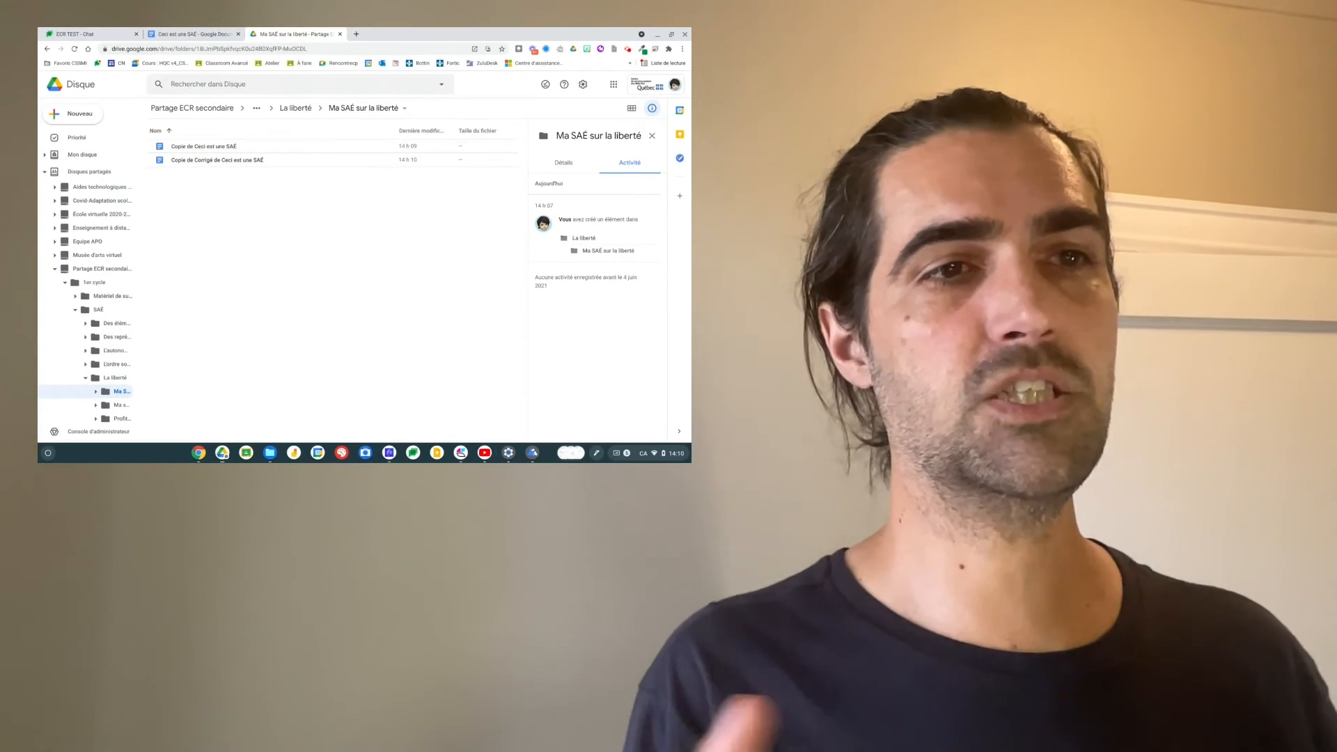
click(298, 108)
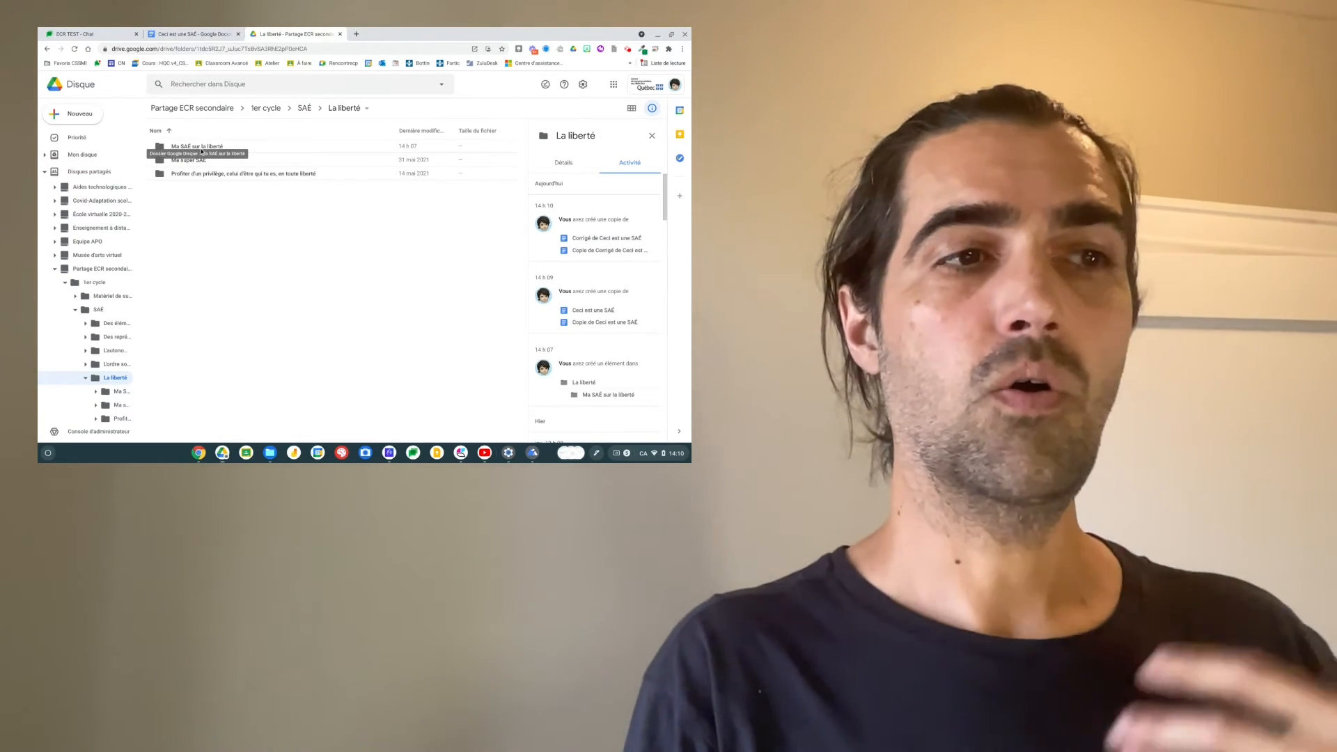
double_click(195, 146)
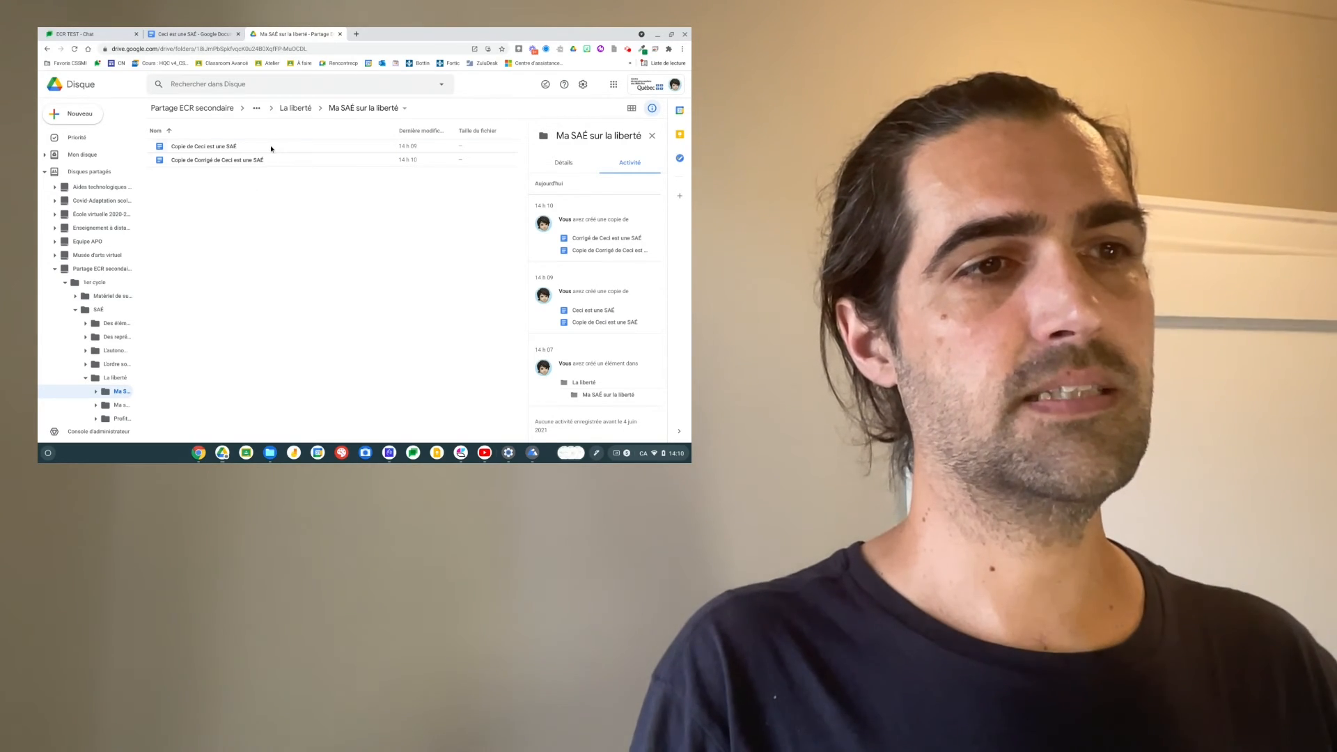
click(271, 148)
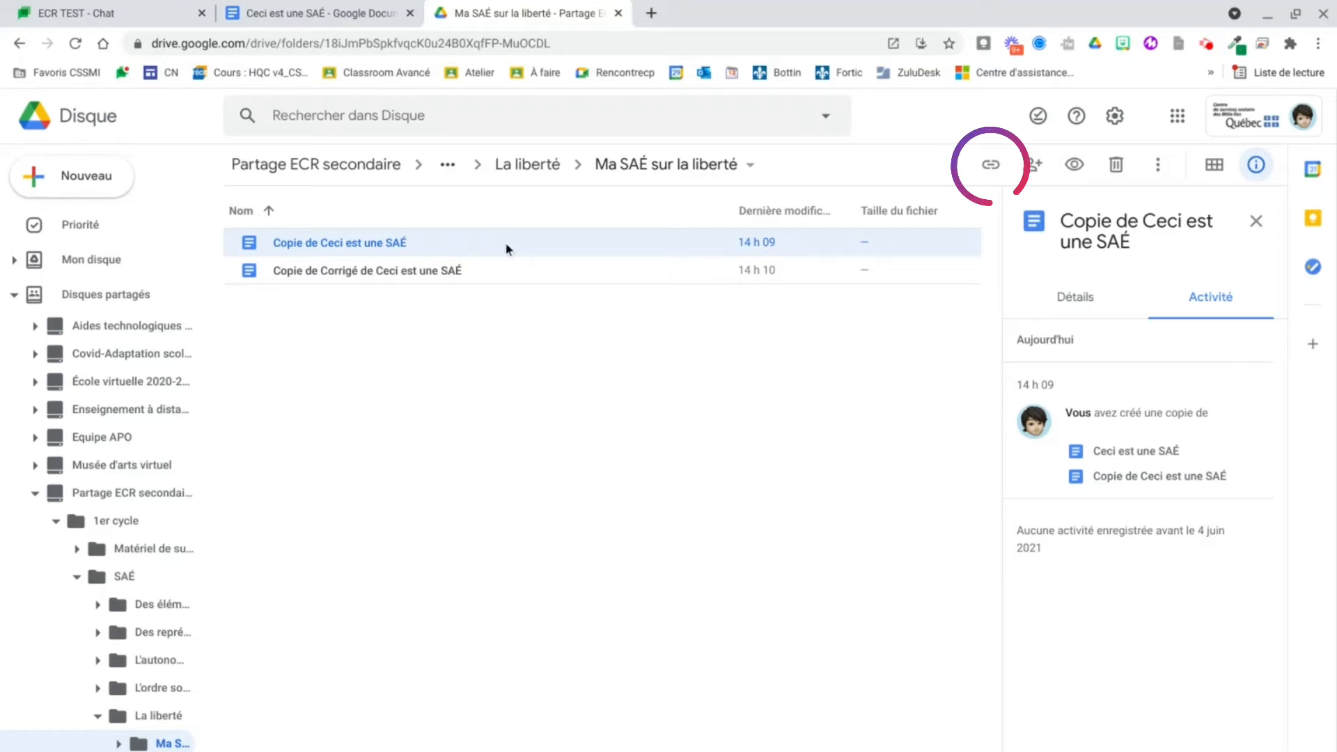
Step: Copy the share link of 'Copie de Ceci est une SAÉ' and switch to the ECR TEST chat room
click(992, 171)
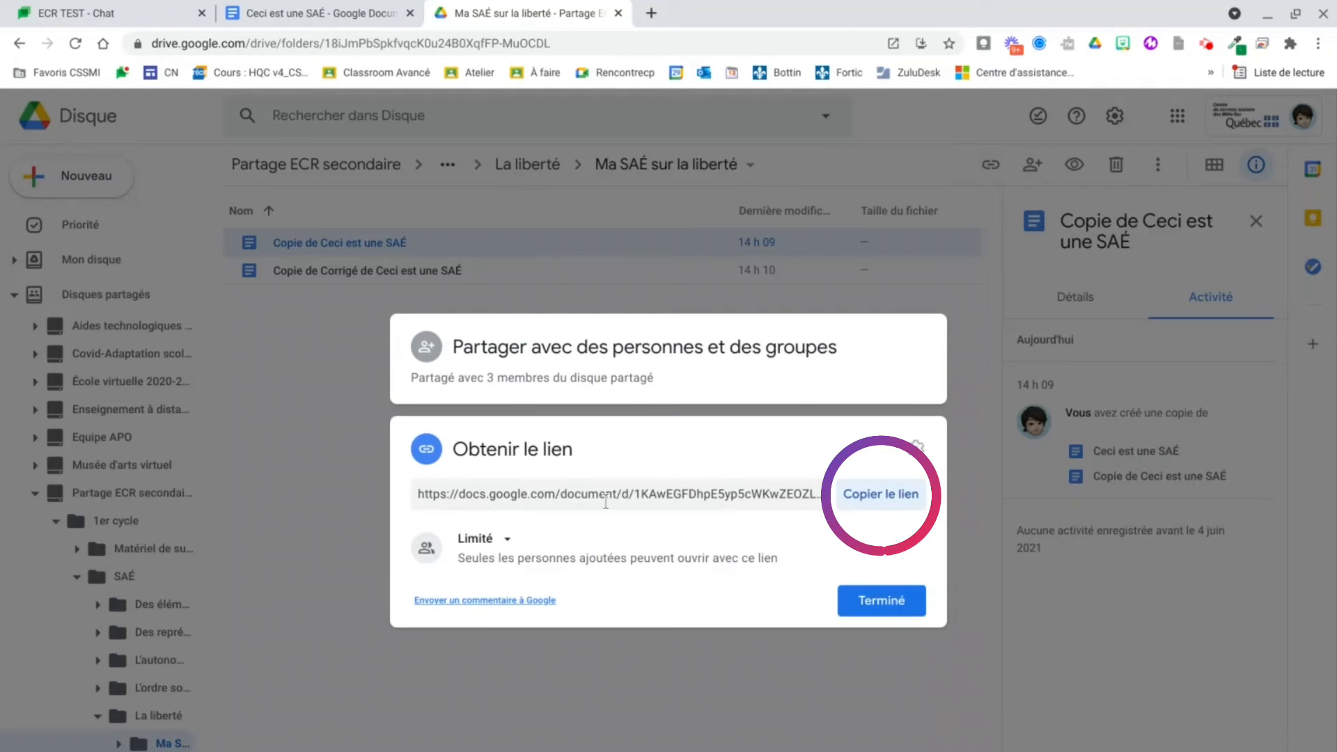
click(861, 502)
click(873, 608)
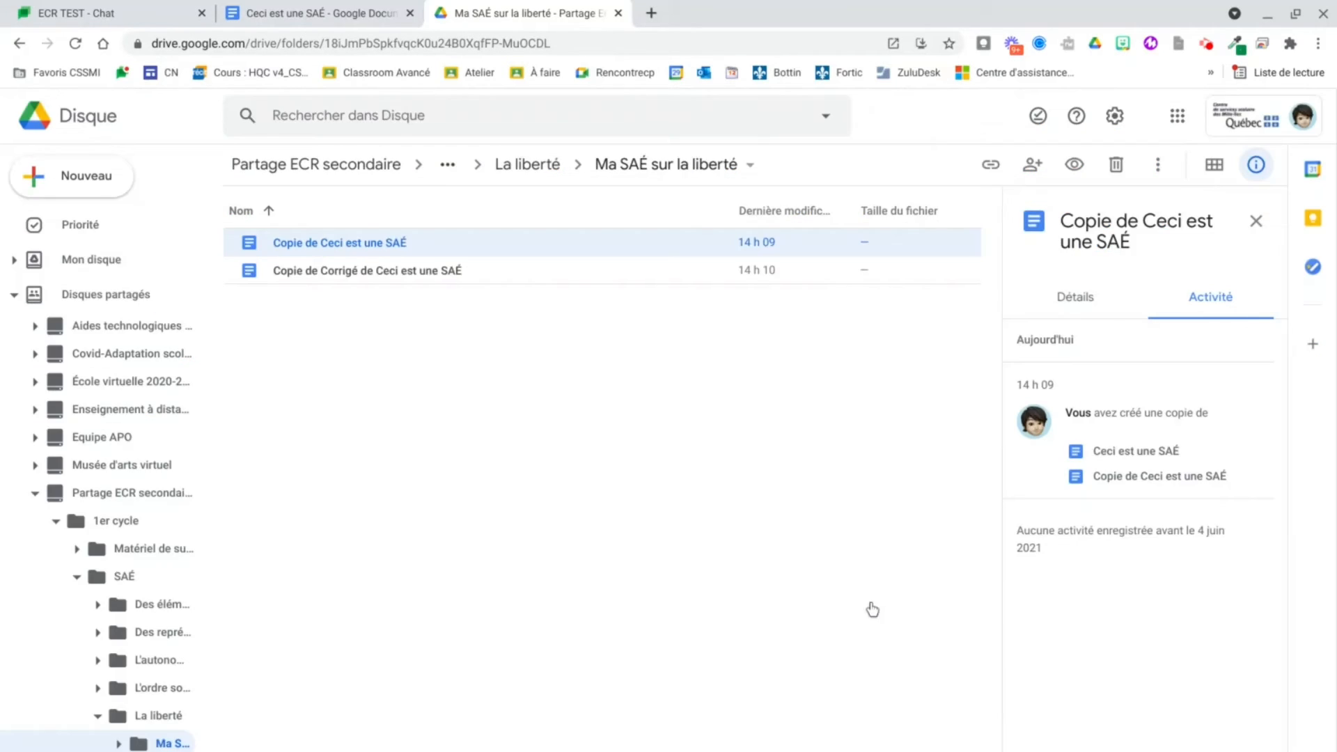
click(137, 19)
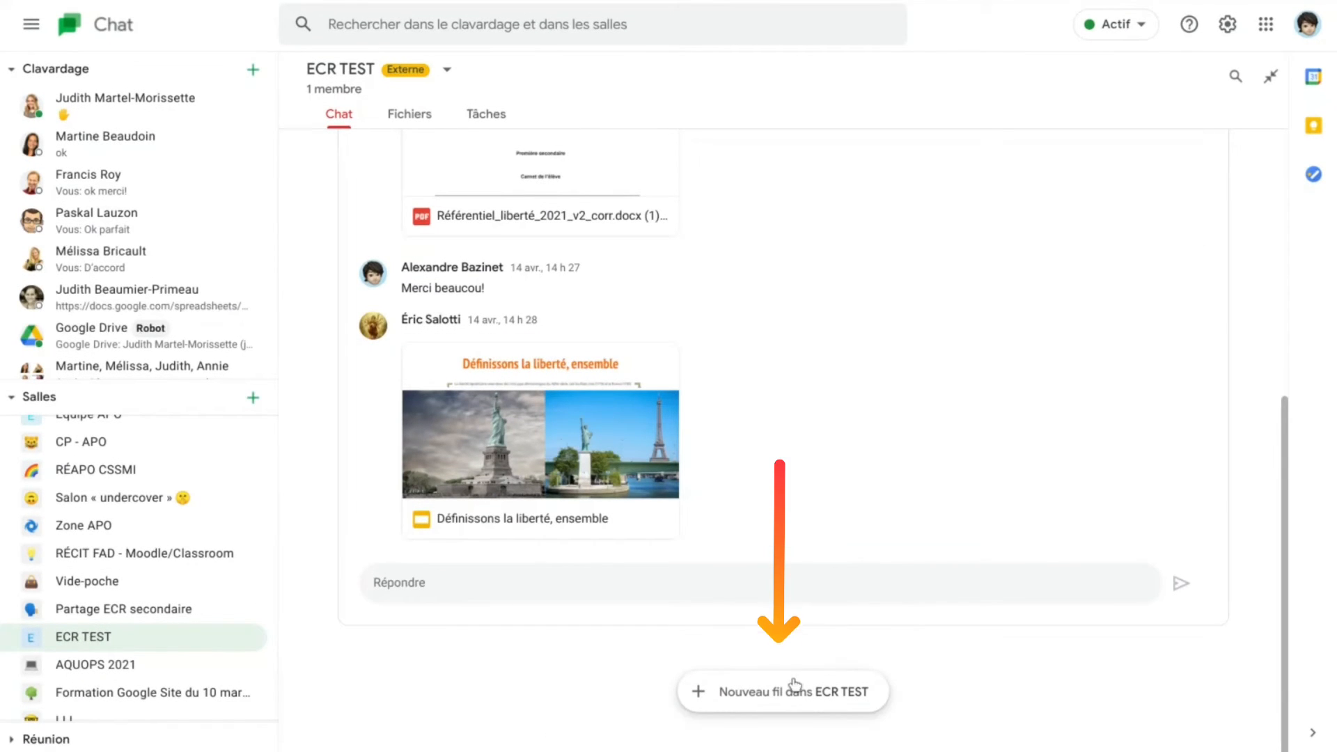
Step: Start a new ECR TEST thread reading "J'ai ajouté une nouvelle SAÉ sur la liberté"
click(777, 697)
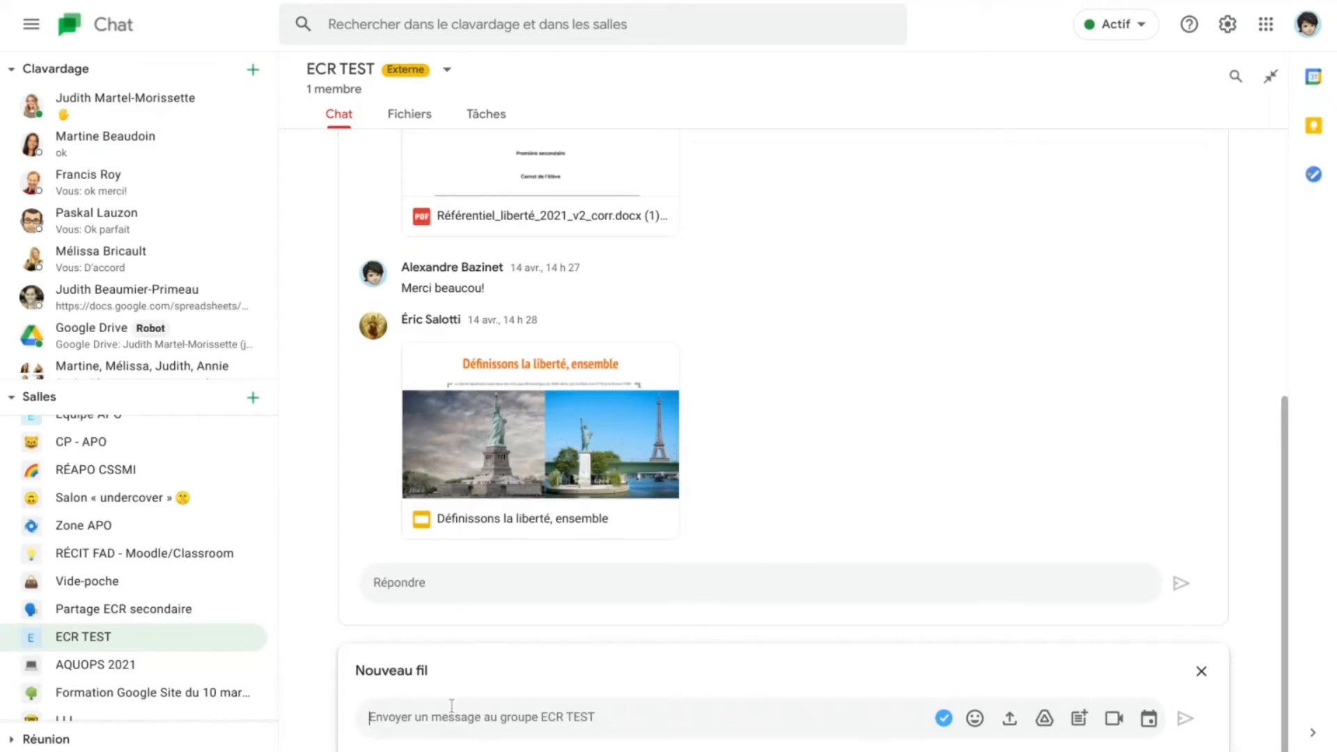
text(J'a)
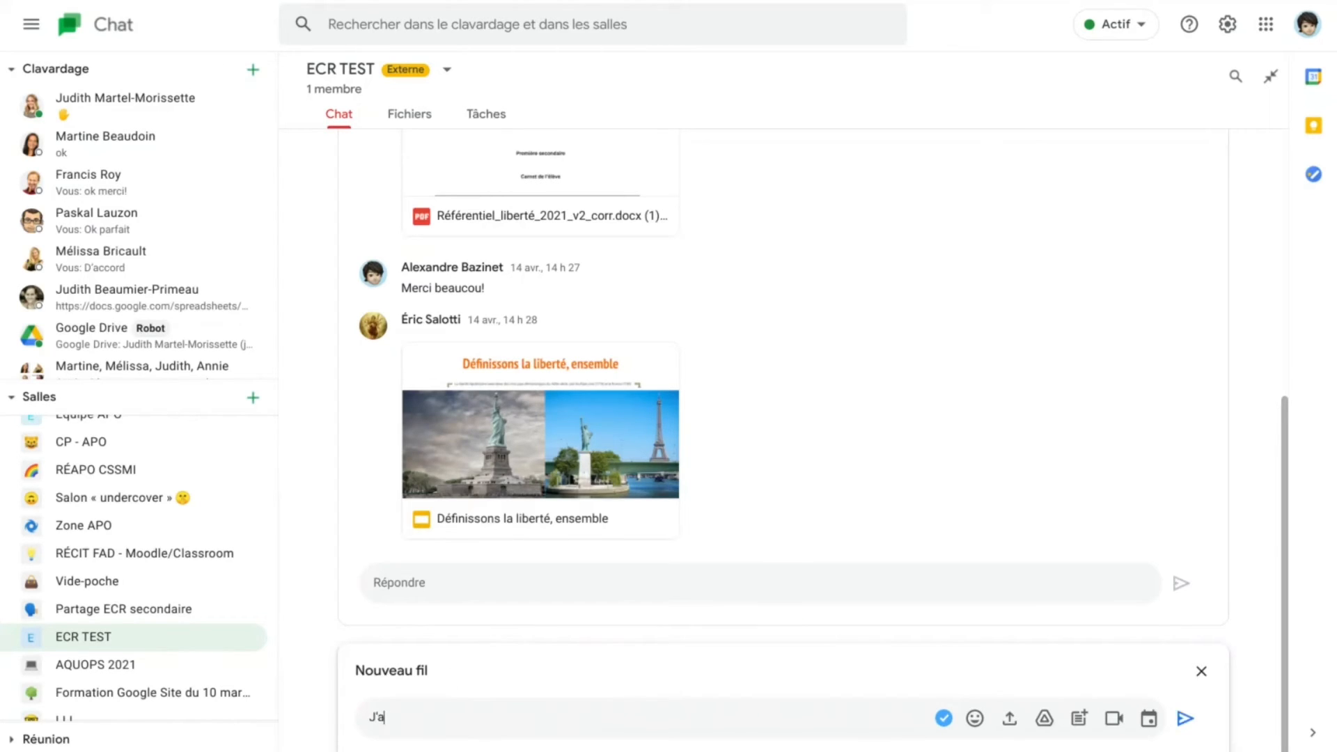
text(i ajouté une nouvelle SAÉ sur la l)
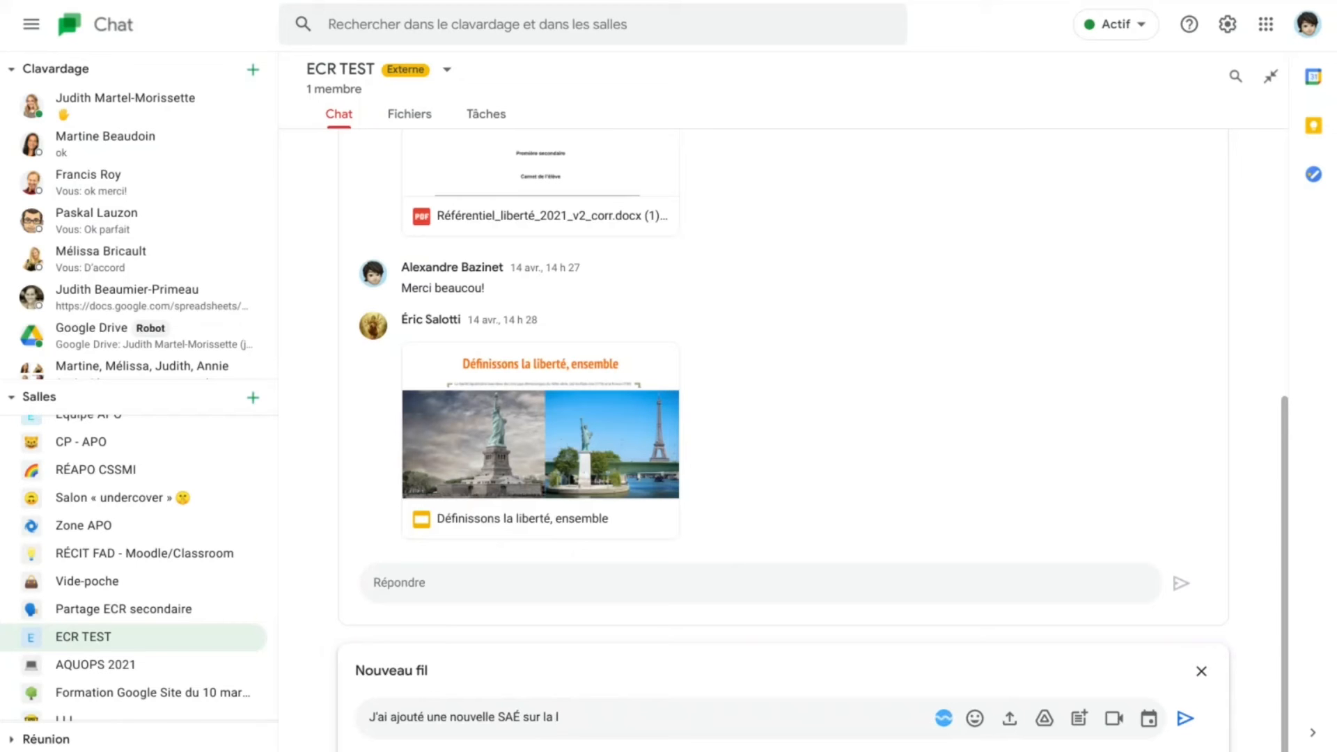
text(iberté)
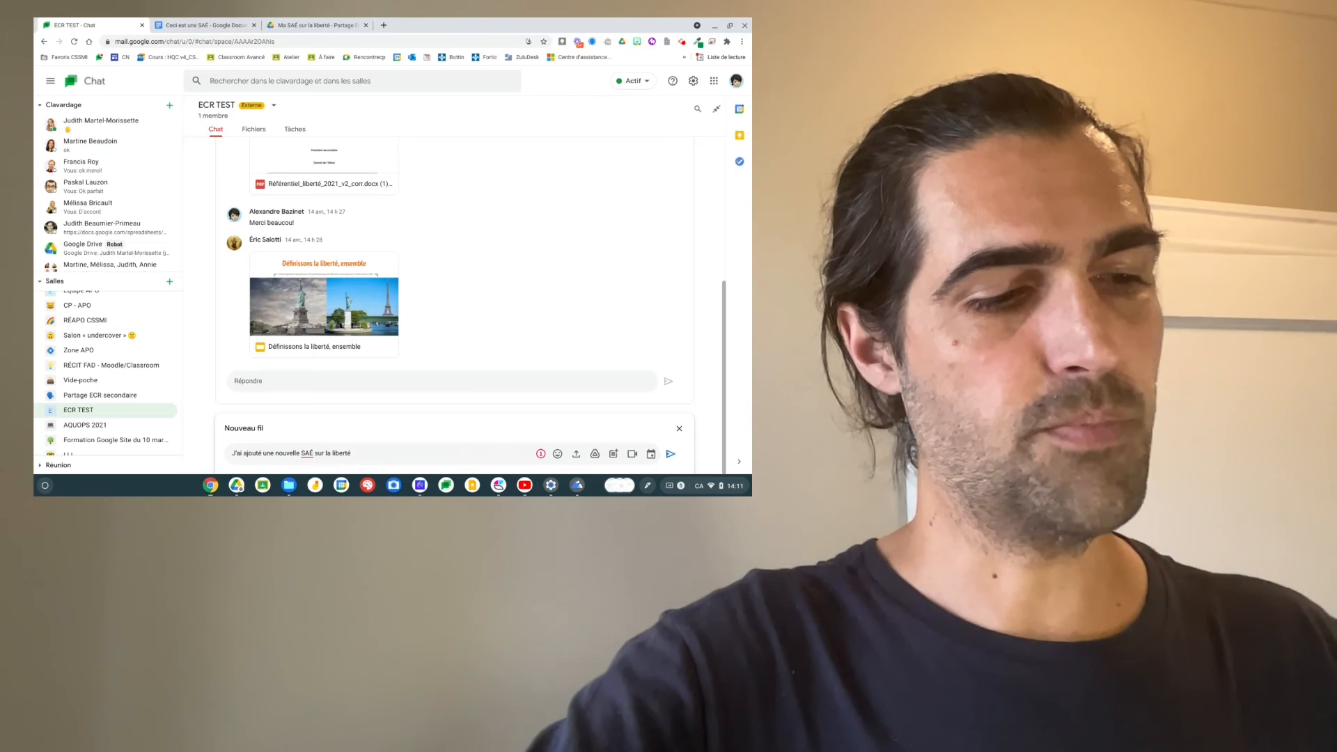
Step: Add the Copie de Ceci est une SAÉ link on a new line of the message
key(shift+Return)
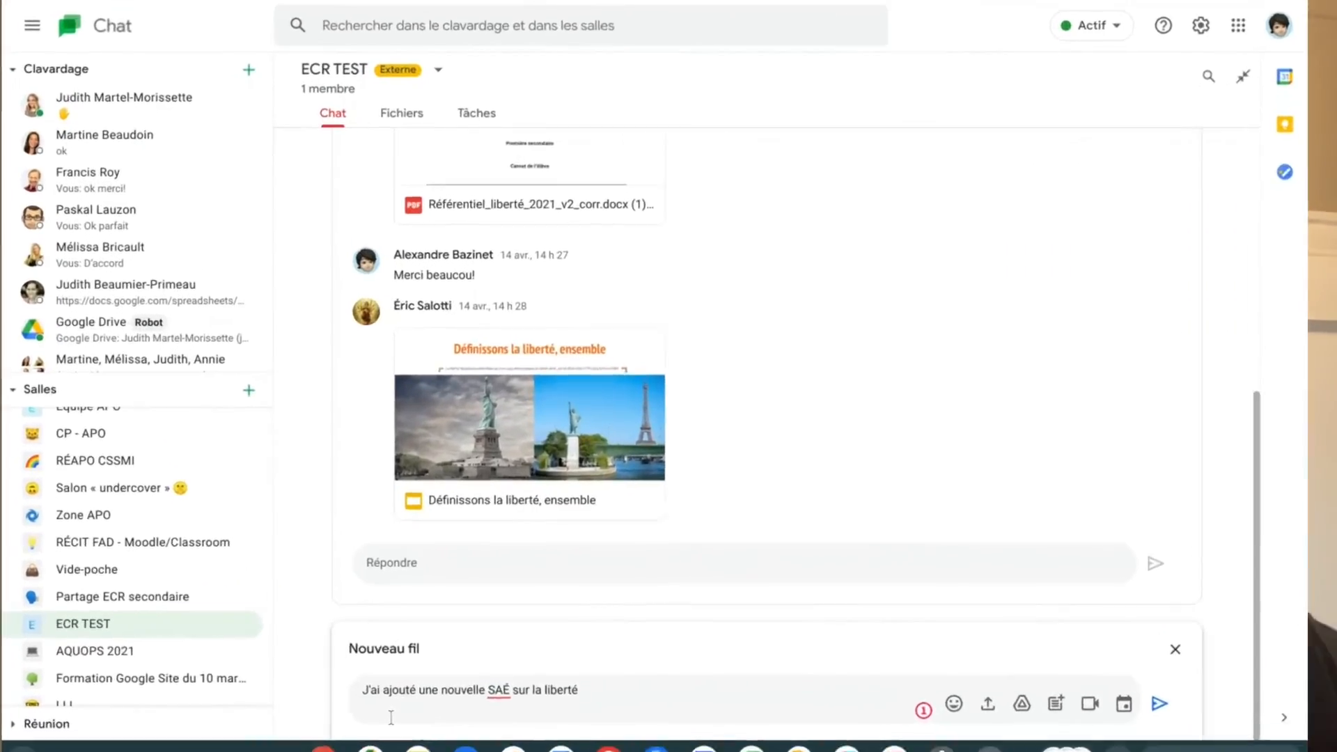
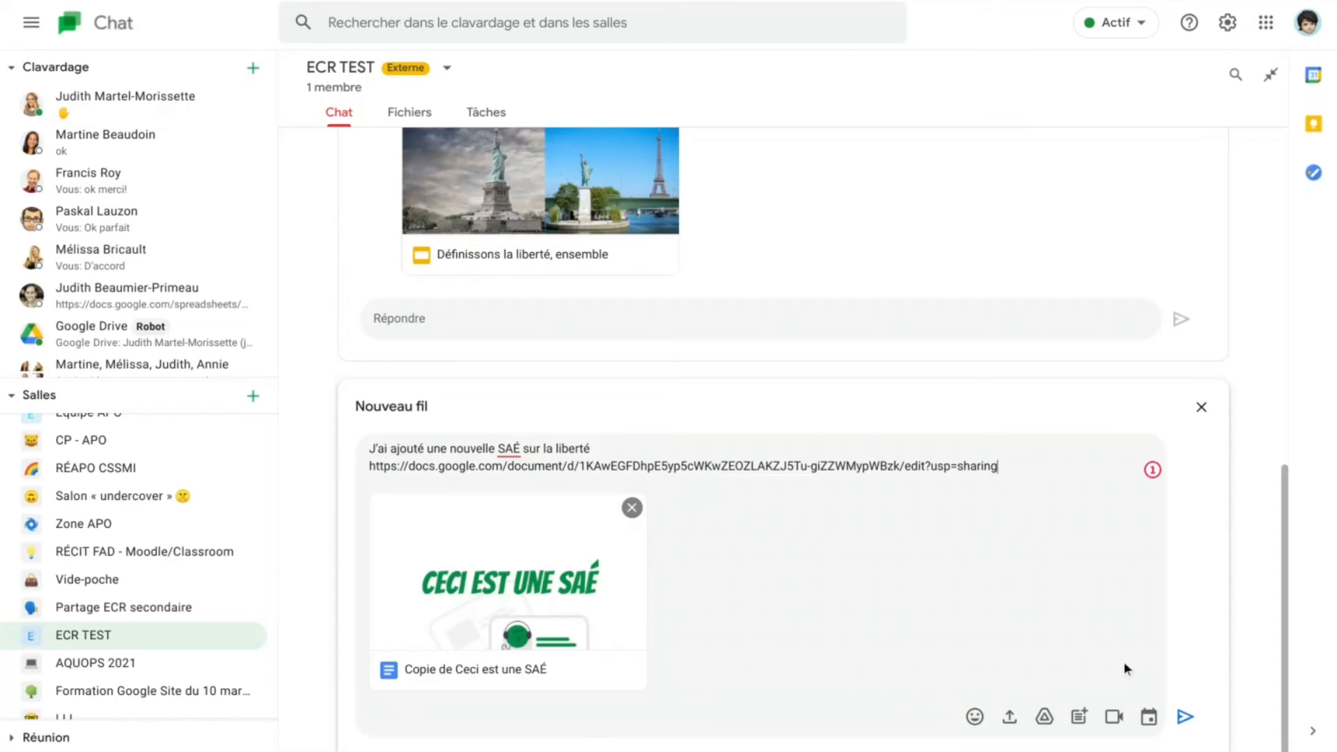
Step: Send the thread, granting ECR TEST members Modifier access to Copie de Ceci est une SAÉ
click(1186, 718)
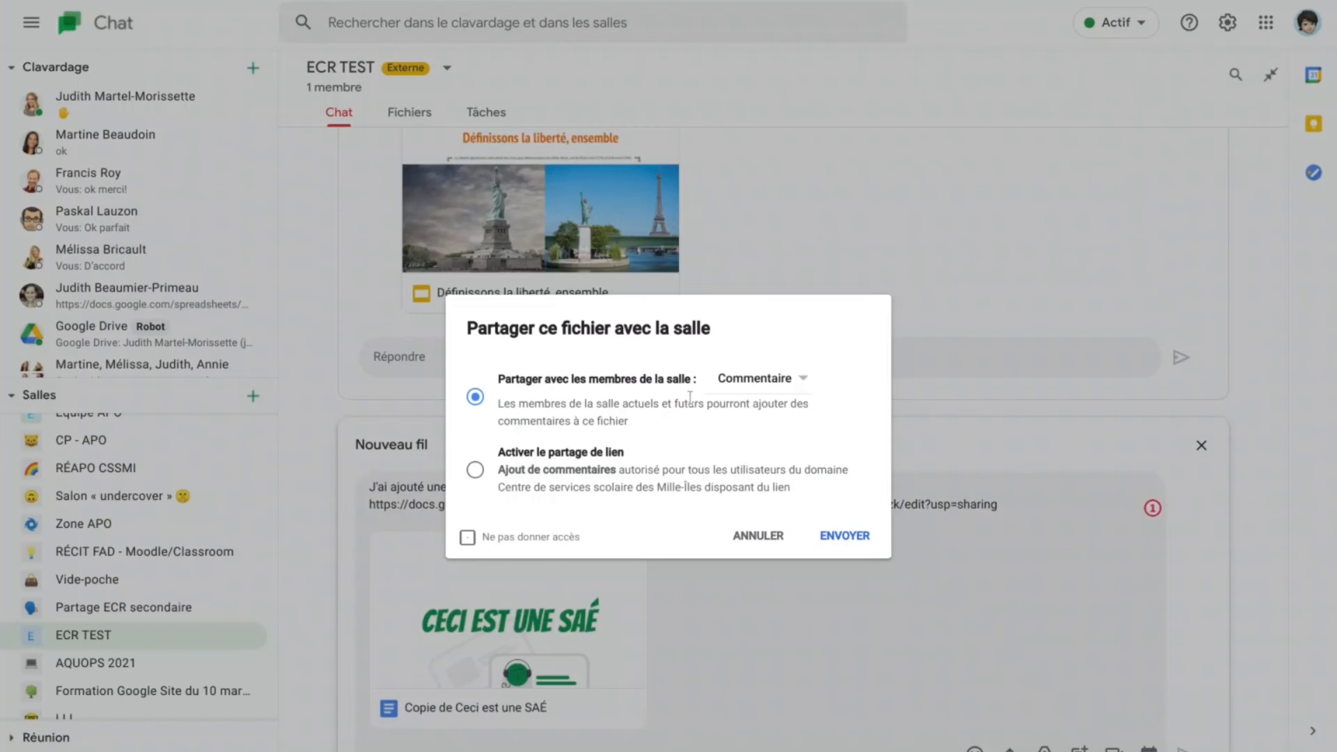
click(793, 379)
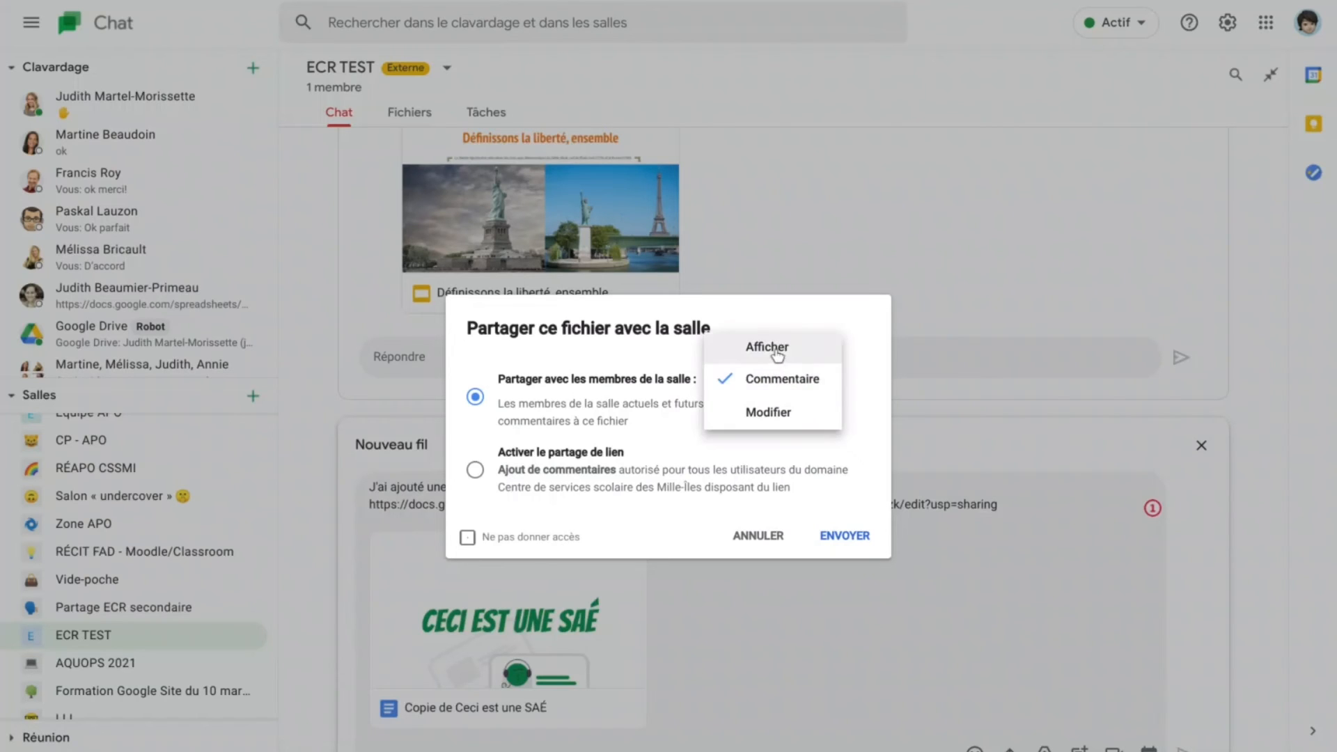
click(766, 411)
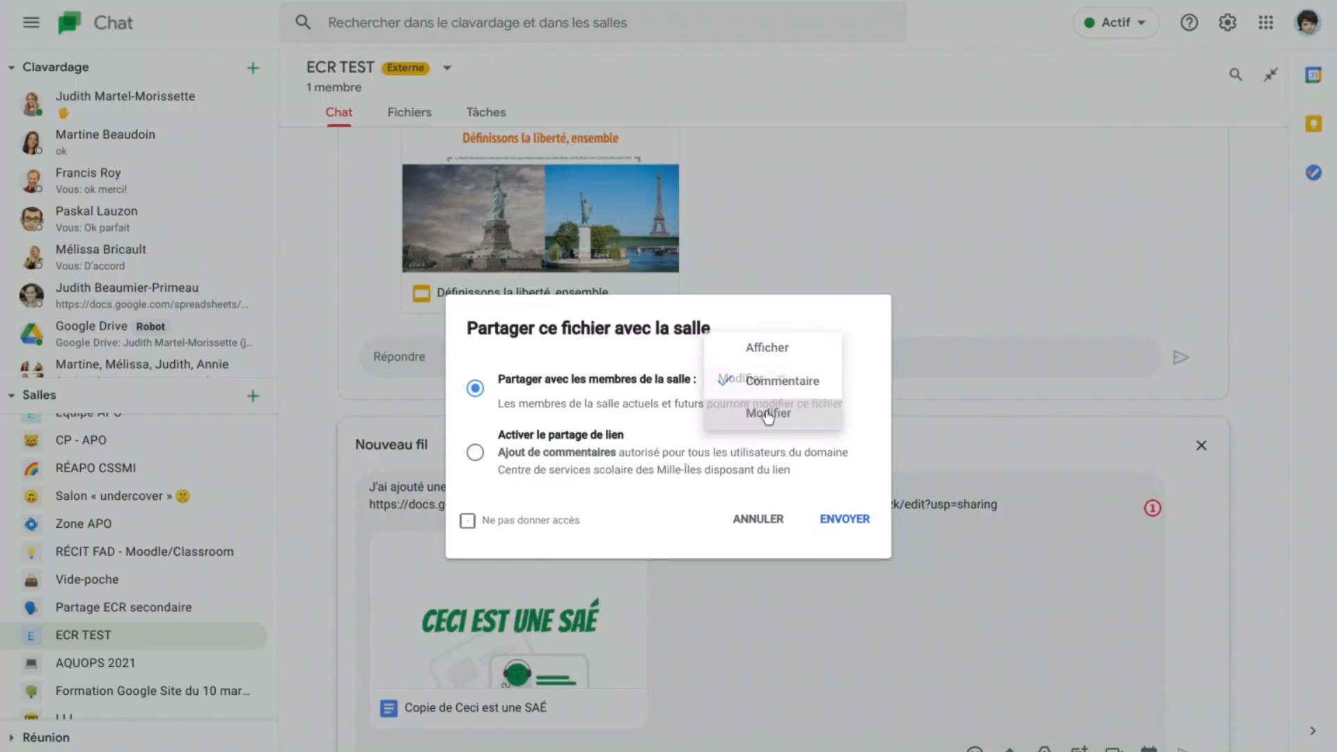
click(838, 526)
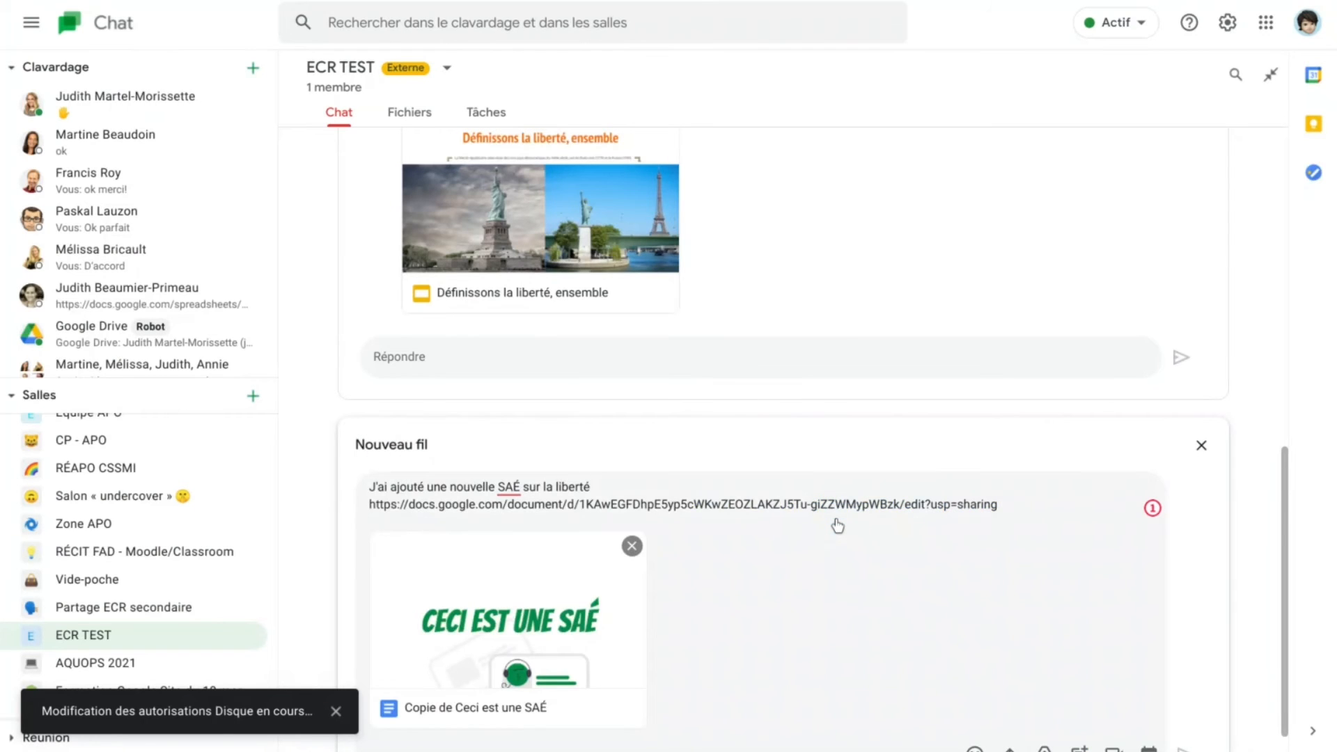